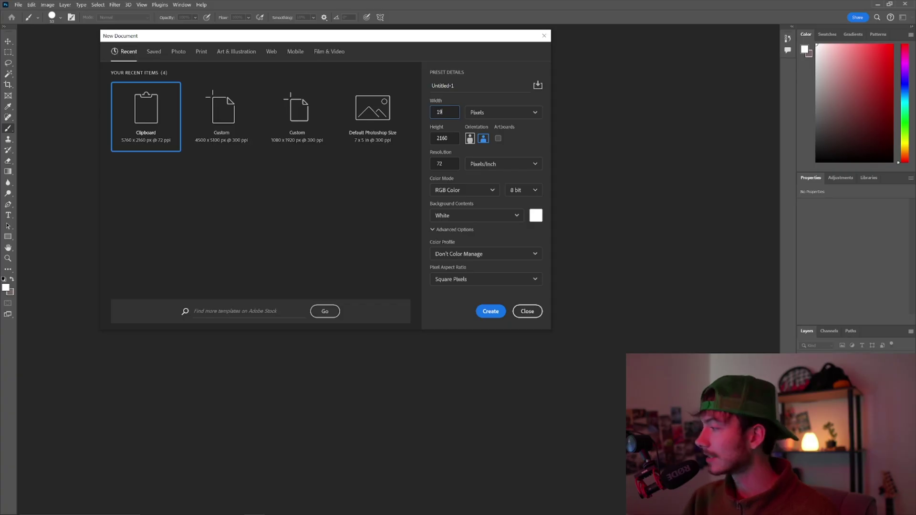
Step: Create a 1920 x 1080 px document and convert its locked background into a regular layer
key("Tab")
type("1")
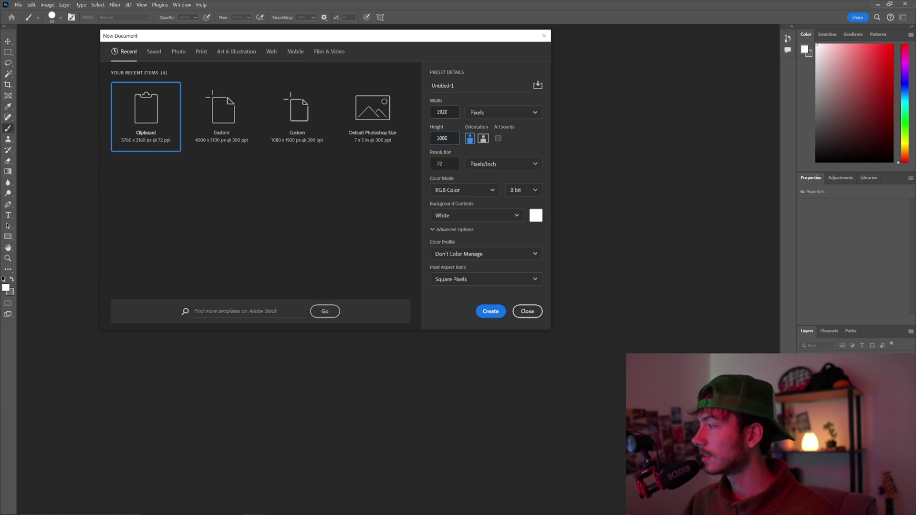
left_click(496, 311)
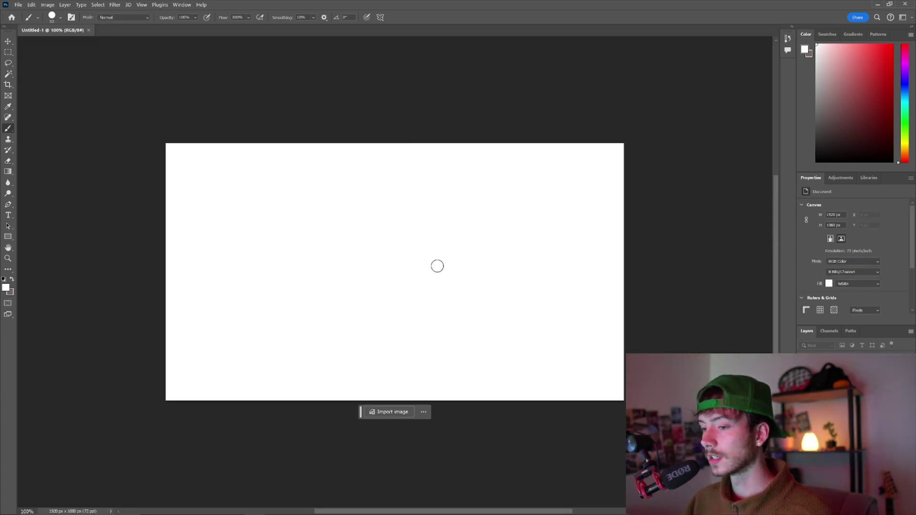
left_click(904, 381)
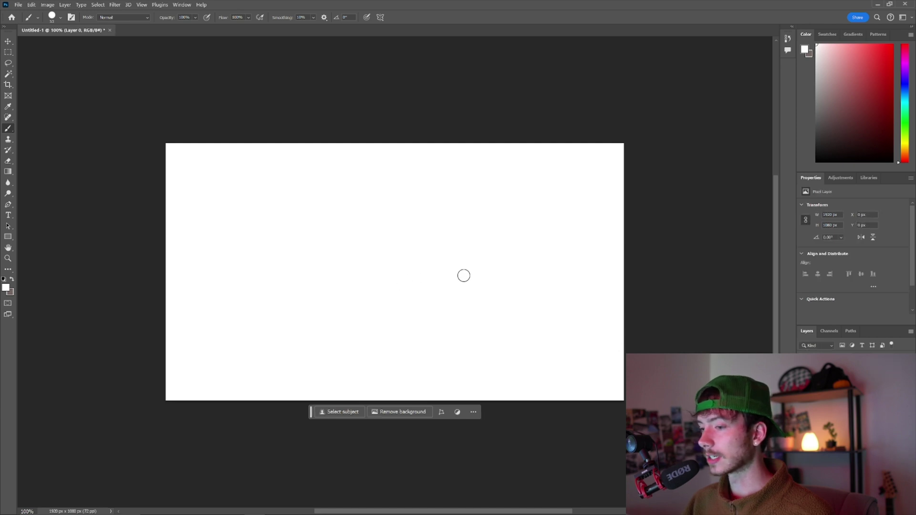
Step: Paste the copied video frame as a new layer, then scale and position it so the person's footage fills the canvas
mouse_move(462, 270)
left_mouse_down()
mouse_move(403, 254)
mouse_move(452, 259)
left_mouse_up()
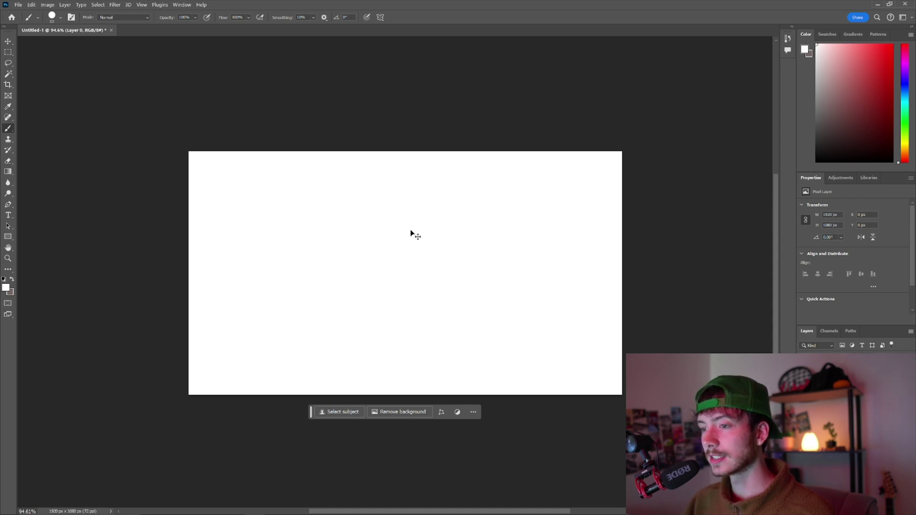
key("ctrl+v")
key("v")
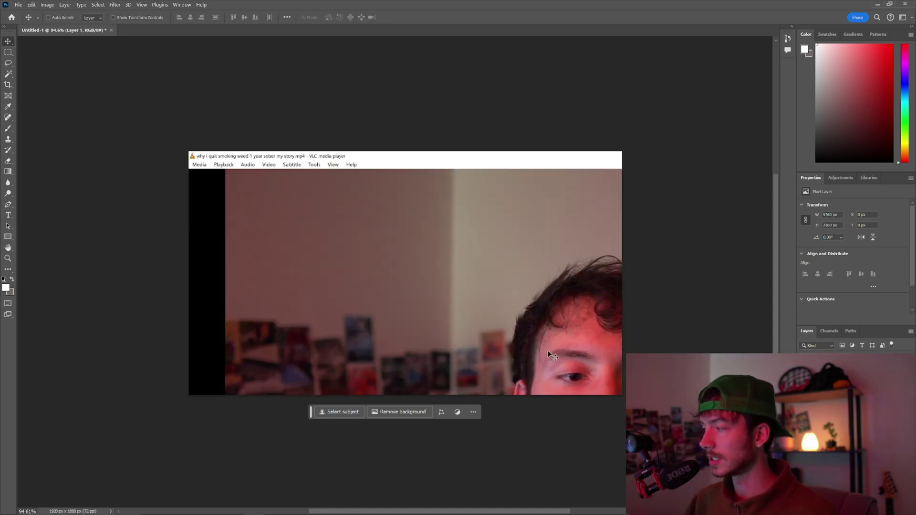
left_click_drag(548, 353, 386, 251)
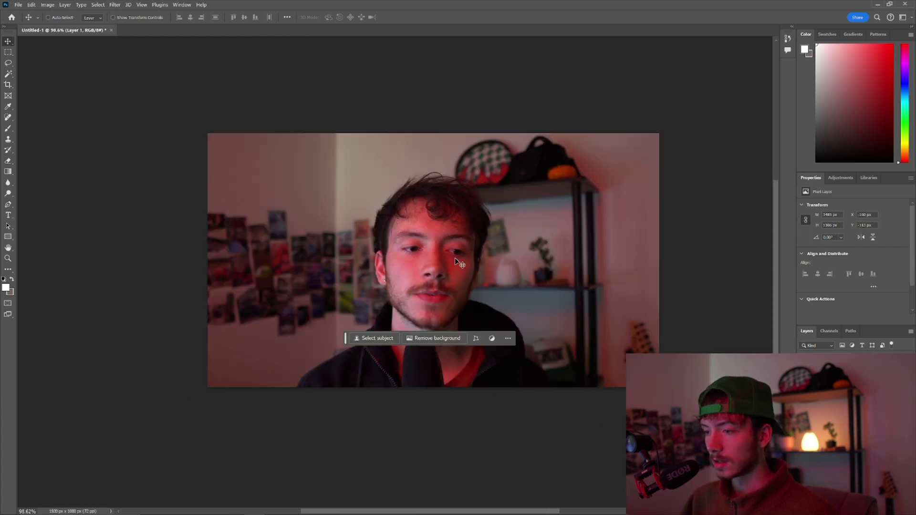
scroll(454, 258, "down", 3)
scroll(477, 253, "up", 5)
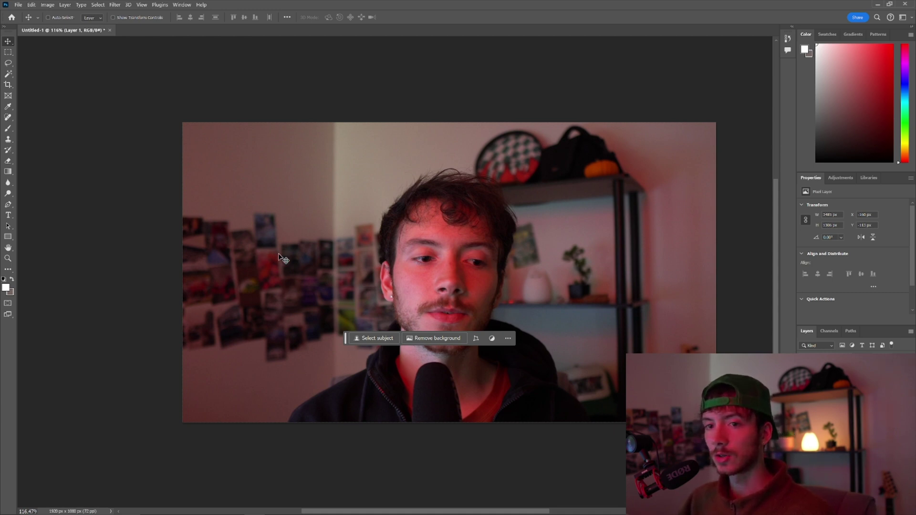
Step: Start a Pen tool path from the image's lower edge along the shoulder of the dark jacket
key("w")
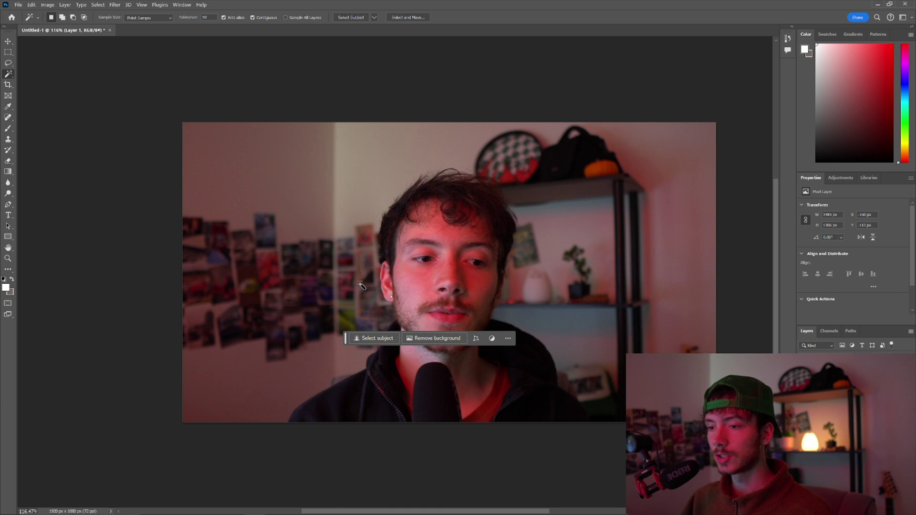
key("p")
scroll(362, 334, "down", 2)
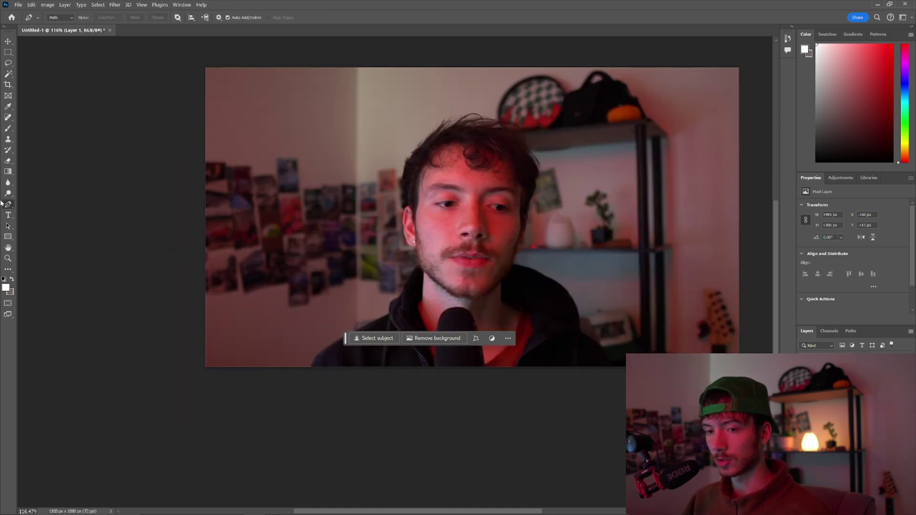
left_click_drag(312, 365, 353, 305)
left_click(301, 375)
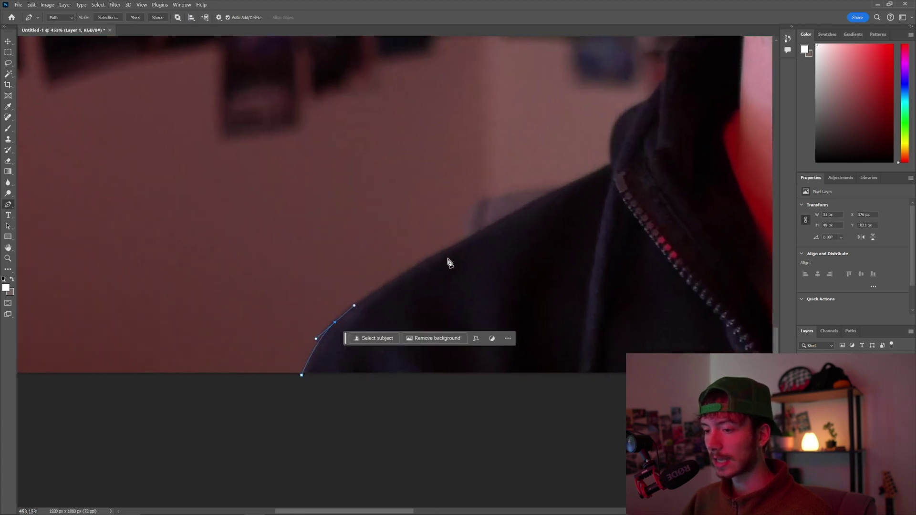
left_click(401, 274)
left_click(476, 234)
left_click(549, 193)
left_click_drag(586, 181, 382, 276)
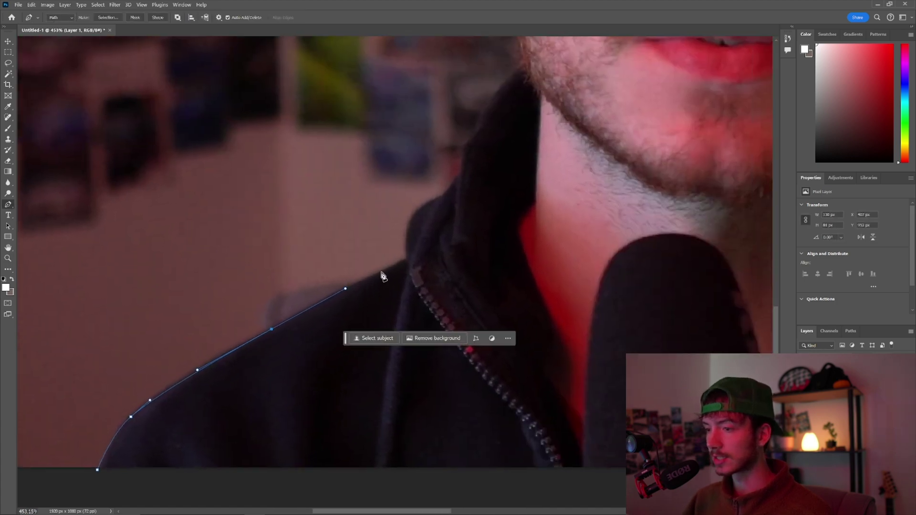
Step: Extend the Pen tool path from the shoulder up around the jacket's collar towards the head
left_click(405, 259)
left_click_drag(414, 213, 433, 200)
left_click_drag(459, 172, 477, 150)
left_click_drag(465, 142, 477, 121)
left_click_drag(470, 184, 376, 382)
left_click_drag(403, 253, 382, 272)
left_click_drag(435, 209, 397, 283)
left_click_drag(389, 145, 416, 139)
left_click_drag(483, 248, 371, 254)
left_click_drag(510, 170, 360, 276)
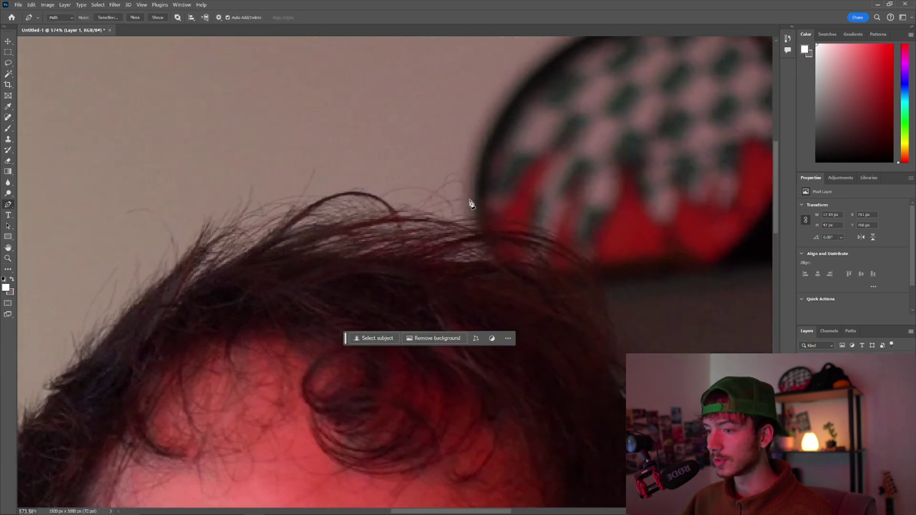
left_click_drag(542, 285, 413, 265)
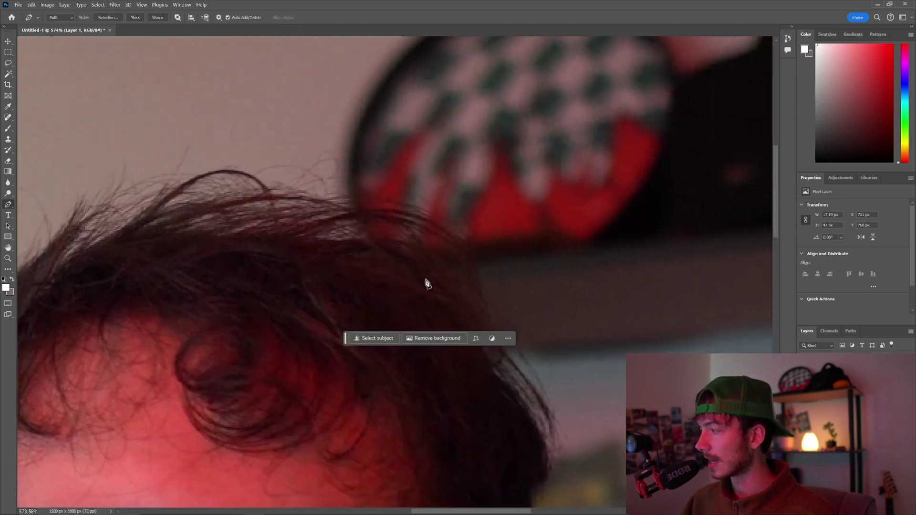
Step: Delete the unfinished Pen tool path along the shoulder and collar
scroll(474, 297, "down", 5)
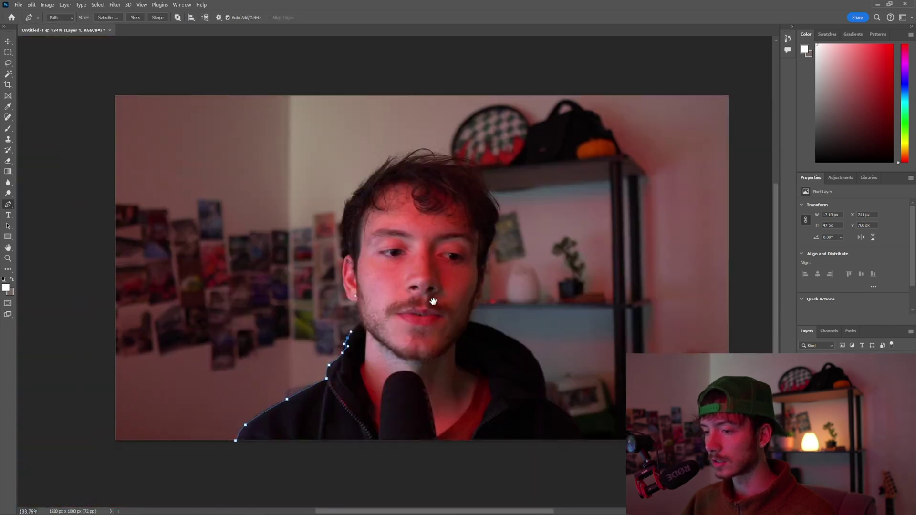
left_click_drag(433, 301, 442, 278)
key("Delete")
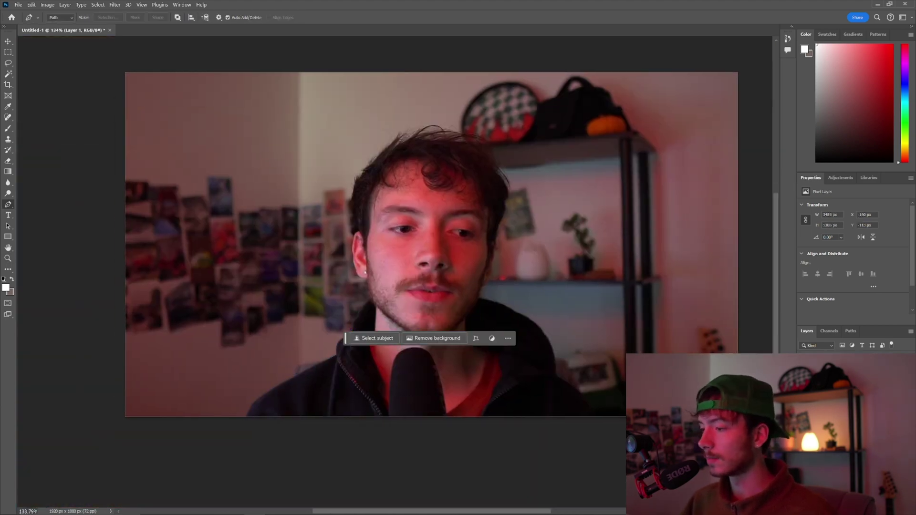
Step: Select the person in the photo automatically with Select Subject
left_click(372, 341)
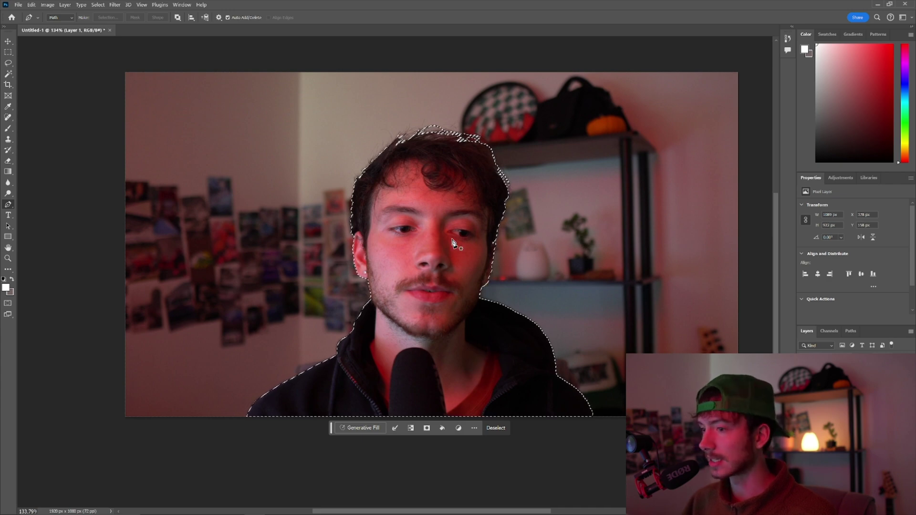
scroll(381, 296, "up", 3)
left_click_drag(433, 260, 434, 307)
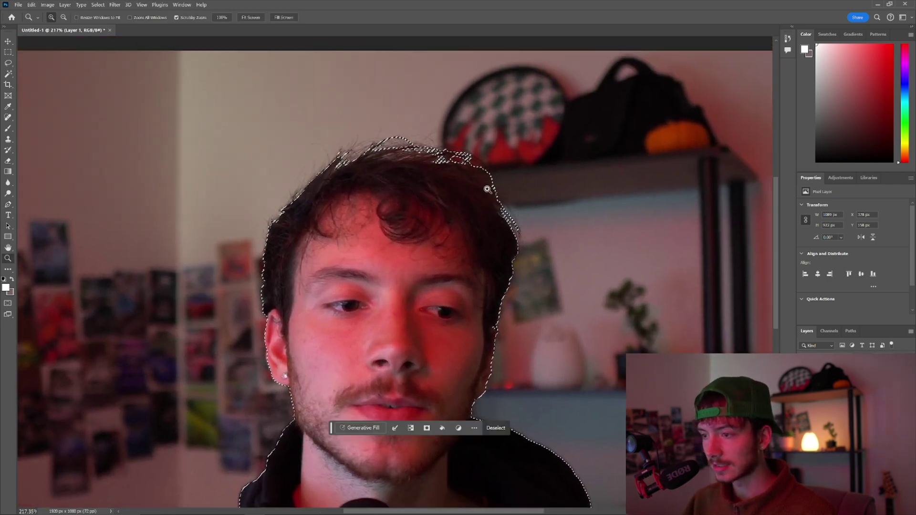
Step: Examine the selection's edges around the hair, face, hood and shoulders at different magnifications
scroll(487, 184, "up", 3)
left_click_drag(454, 205, 430, 235)
scroll(429, 236, "down", 5)
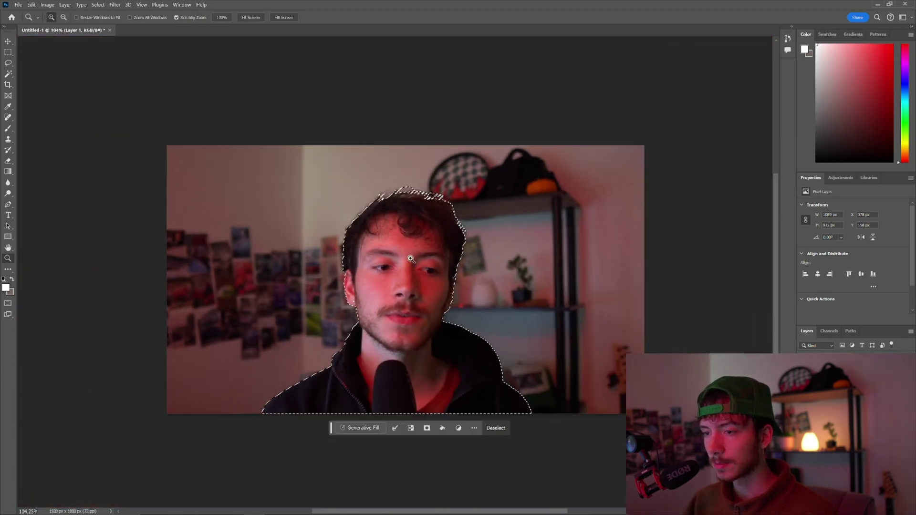
scroll(420, 302, "up", 3)
left_click_drag(425, 270, 430, 253)
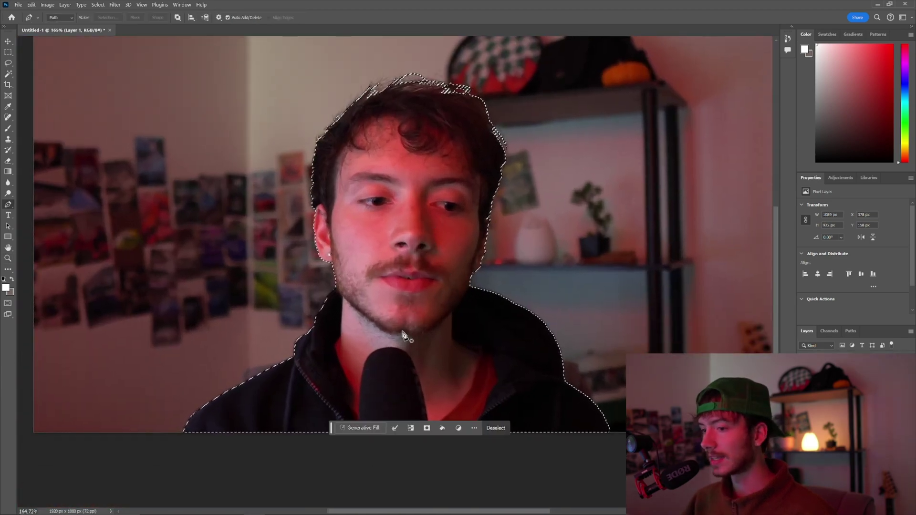
left_click_drag(405, 333, 408, 317)
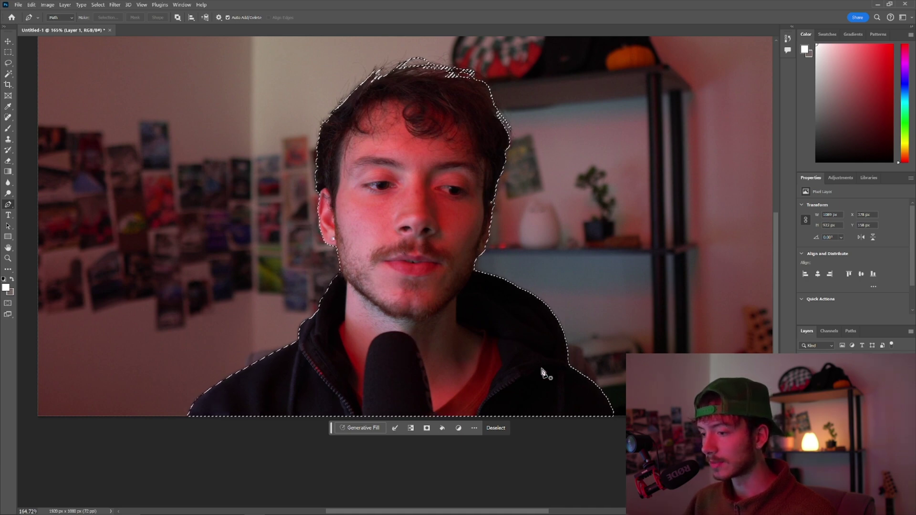
key("z")
left_click_drag(595, 364, 507, 323)
left_click_drag(405, 288, 509, 352)
left_click_drag(460, 288, 437, 288)
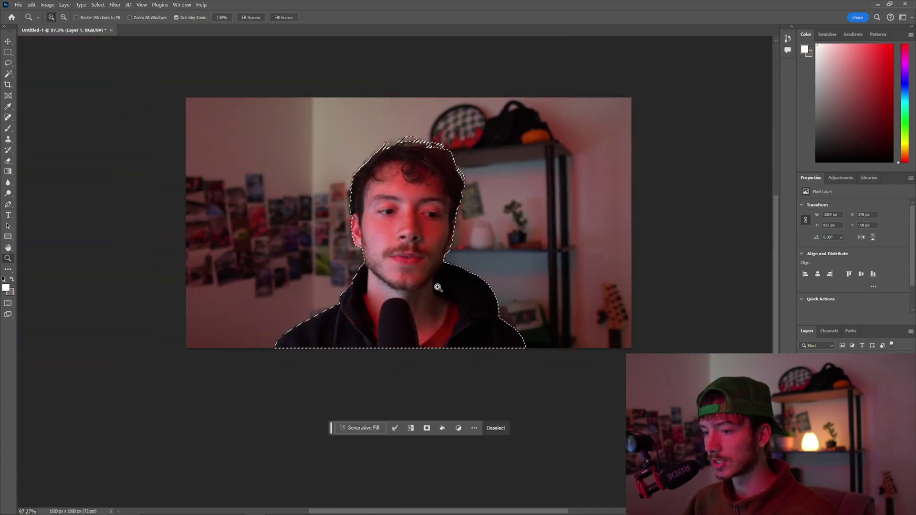
left_click_drag(422, 232, 453, 291)
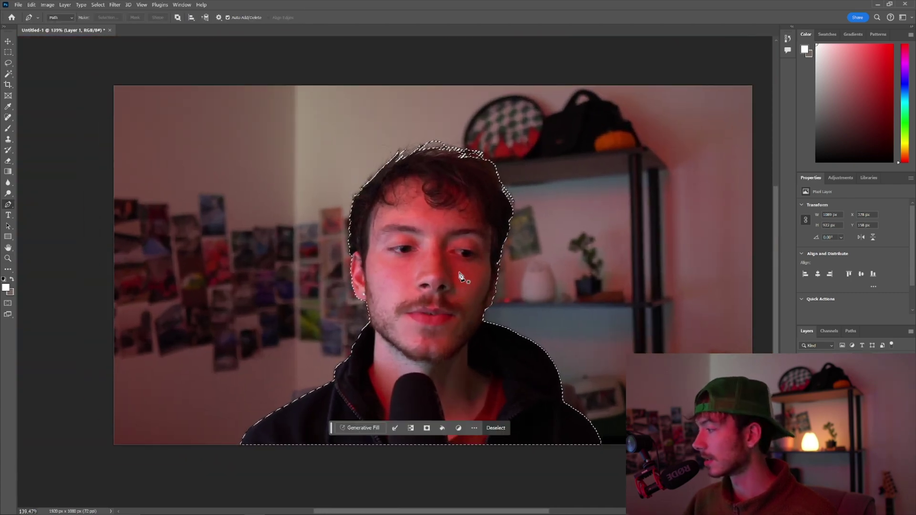
Step: Copy the selected person onto a new layer
key("z")
mouse_move(498, 307)
left_mouse_down()
mouse_move(472, 300)
mouse_move(485, 303)
left_mouse_up()
key("ctrl+j")
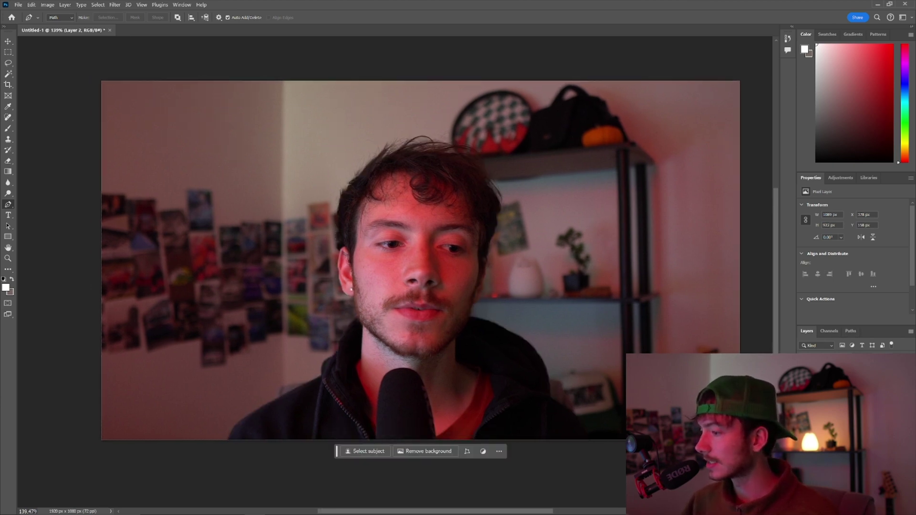
key("z")
left_click_drag(441, 270, 441, 273)
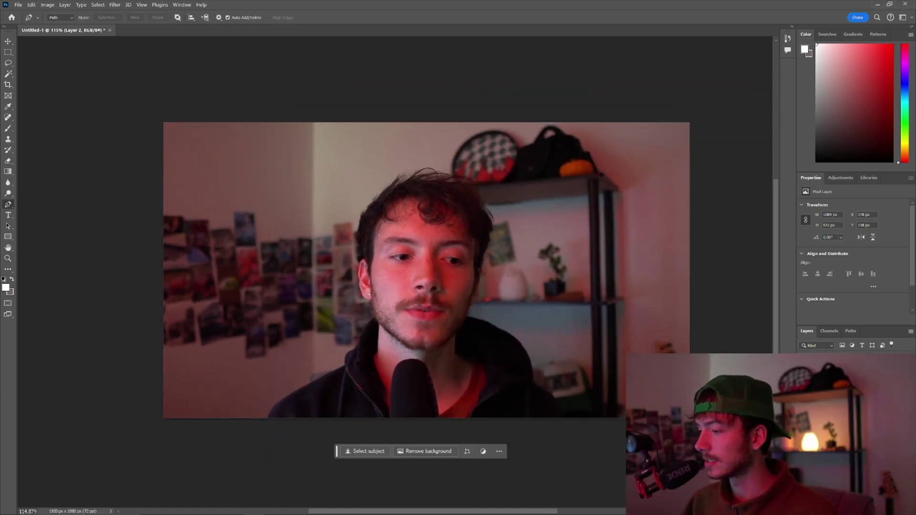
Step: Add an empty layer and set the type colour to white (ffffff)
key("ctrl+alt+shift+n")
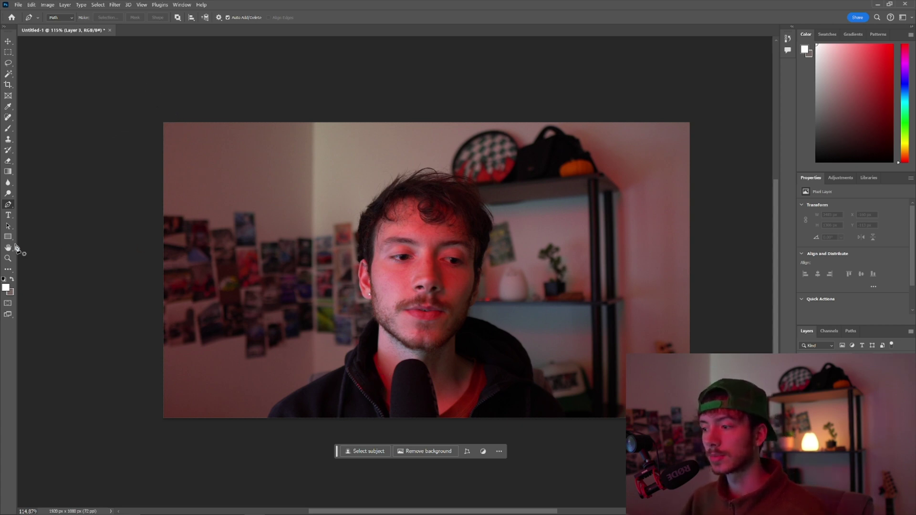
left_click(9, 216)
left_click(335, 18)
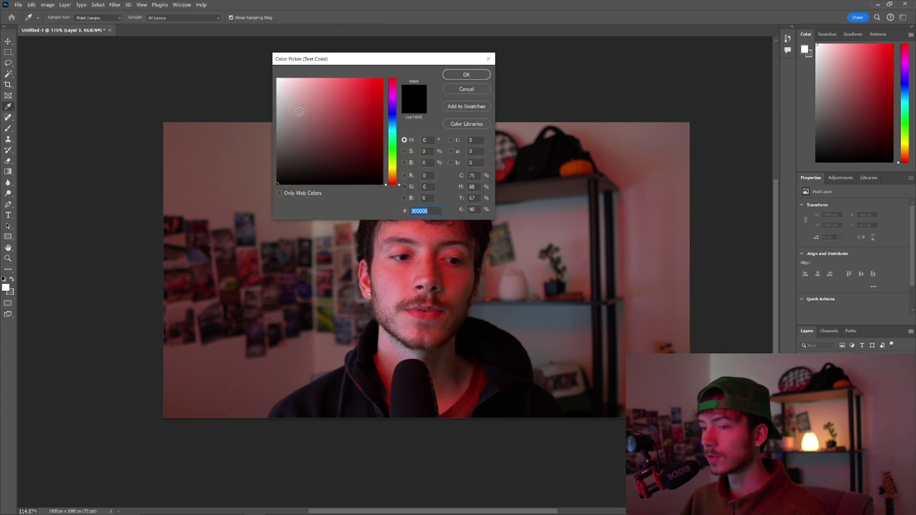
type("ffffff")
left_click(466, 74)
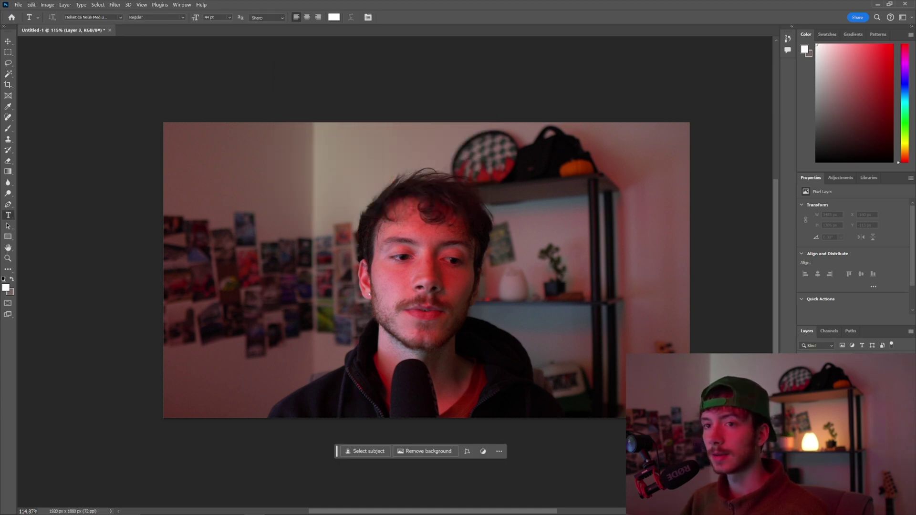
Step: Add the text TUTORIAL behind the person and scale it up to about 287 pt
left_click(217, 275)
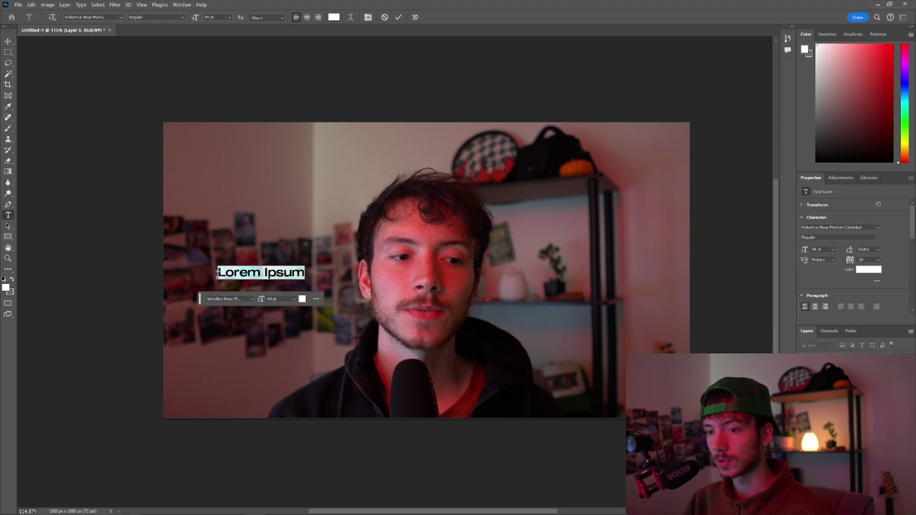
type("TUTORIAL")
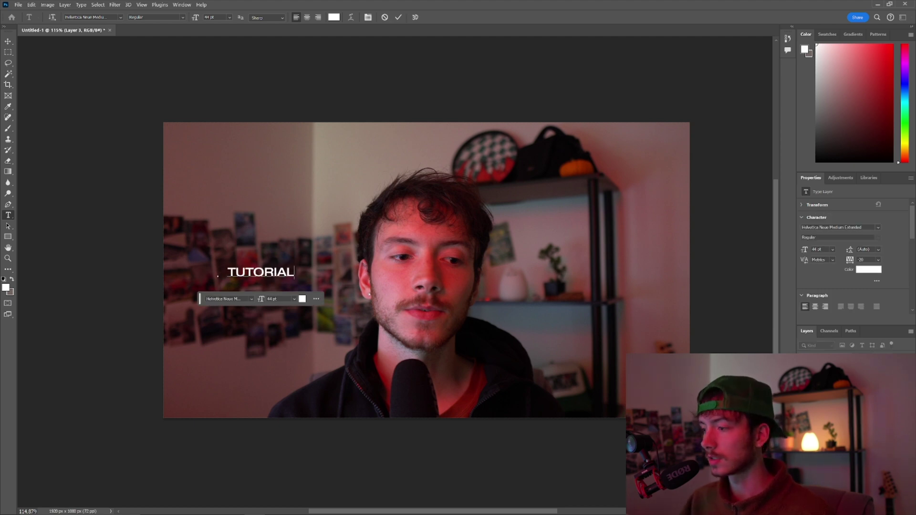
key("ctrl+t")
left_click_drag(294, 273, 658, 271)
left_click_drag(575, 283, 520, 318)
key("Return")
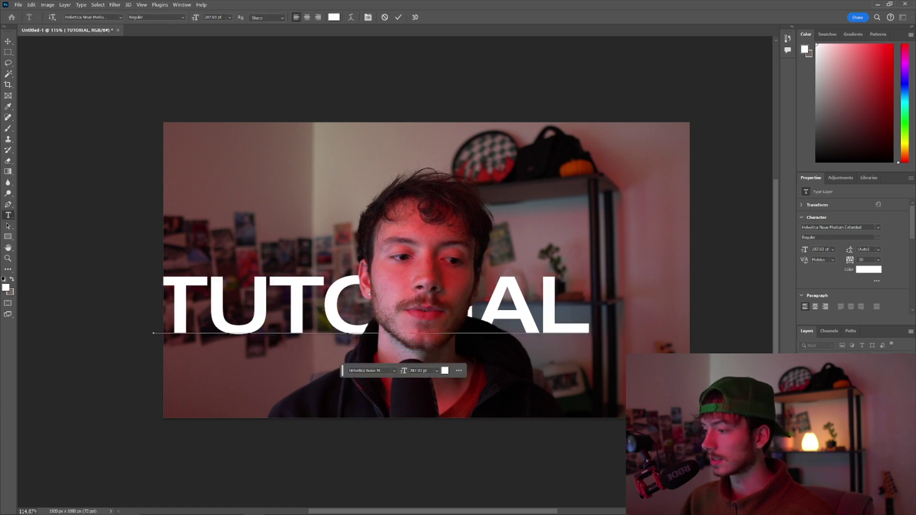
Step: Finish text editing and move the TUTORIAL text to about the horizontal centre of the image
key("Escape")
key("v")
left_click_drag(365, 315, 391, 304)
key("ctrl+space")
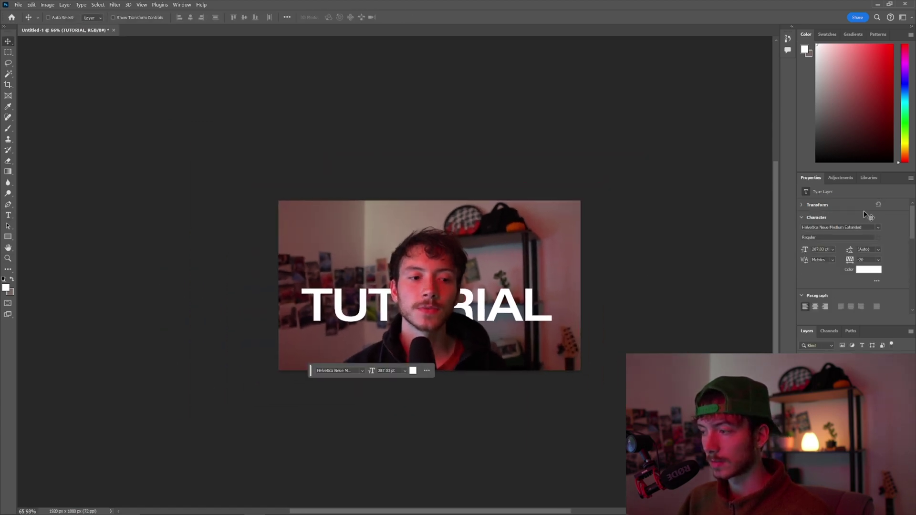
Step: Change the TUTORIAL text to the heavy, extended oblique Helvetica Neue font and recentre it on the canvas
left_click(879, 228)
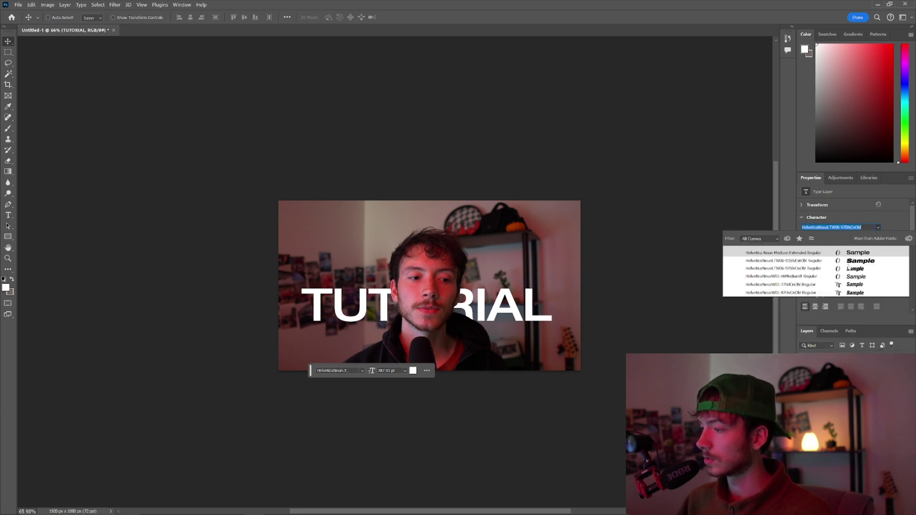
key("Up")
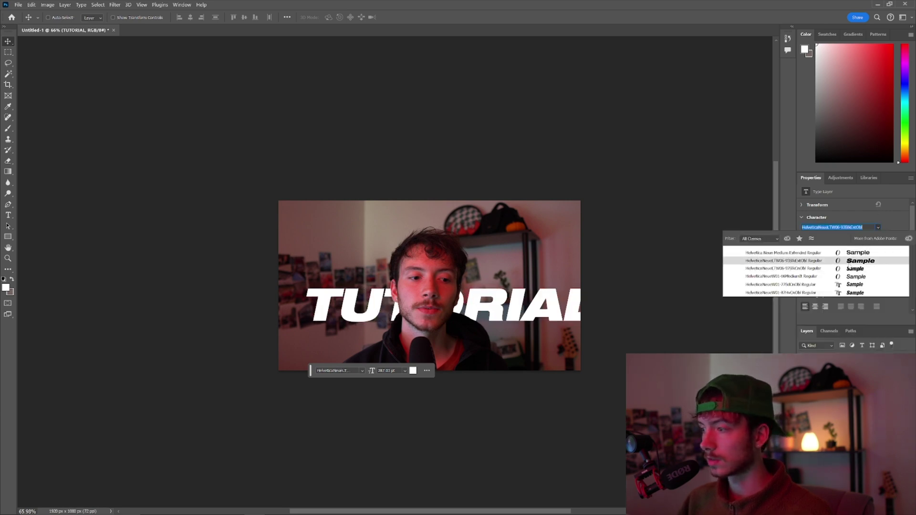
left_click(849, 264)
left_click_drag(495, 310, 471, 309)
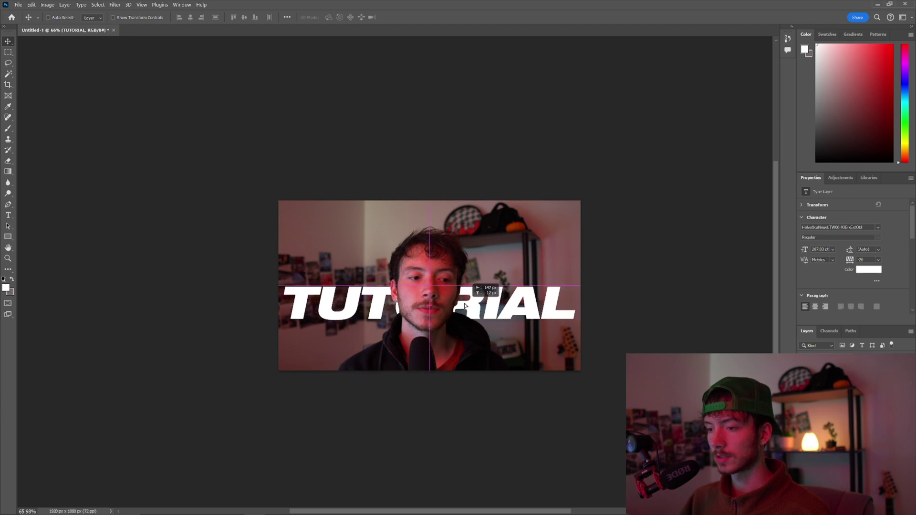
Step: Stretch the TUTORIAL text taller and resize it to nearly the full image width, keeping it centred behind the person
key("ctrl+t")
left_click_drag(575, 305, 594, 307)
left_click_drag(539, 321, 509, 321)
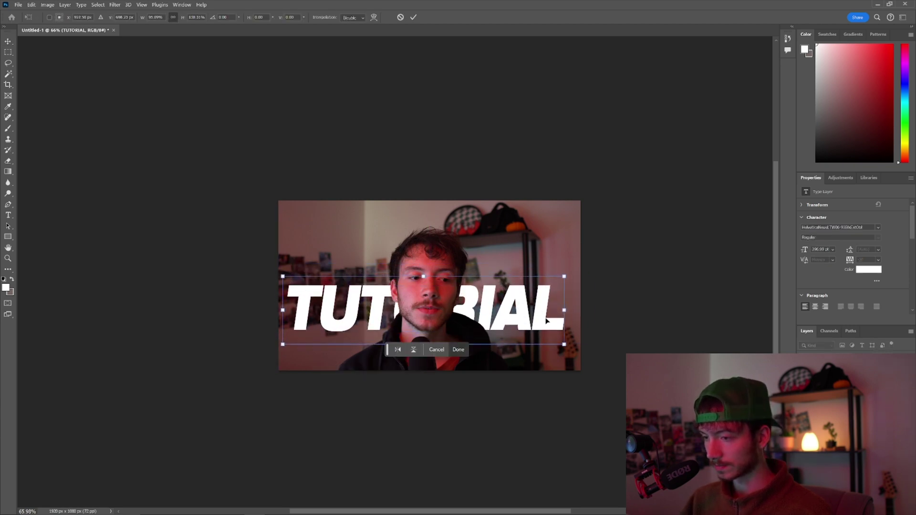
left_click_drag(566, 310, 576, 310)
mouse_move(525, 323)
left_mouse_down()
mouse_move(525, 304)
mouse_move(525, 323)
left_mouse_up()
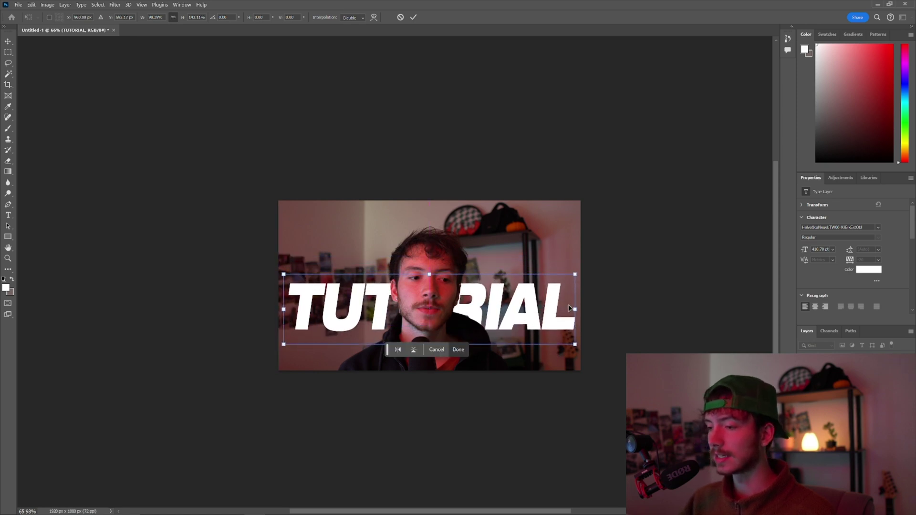
key("Return")
scroll(426, 276, "up", 3)
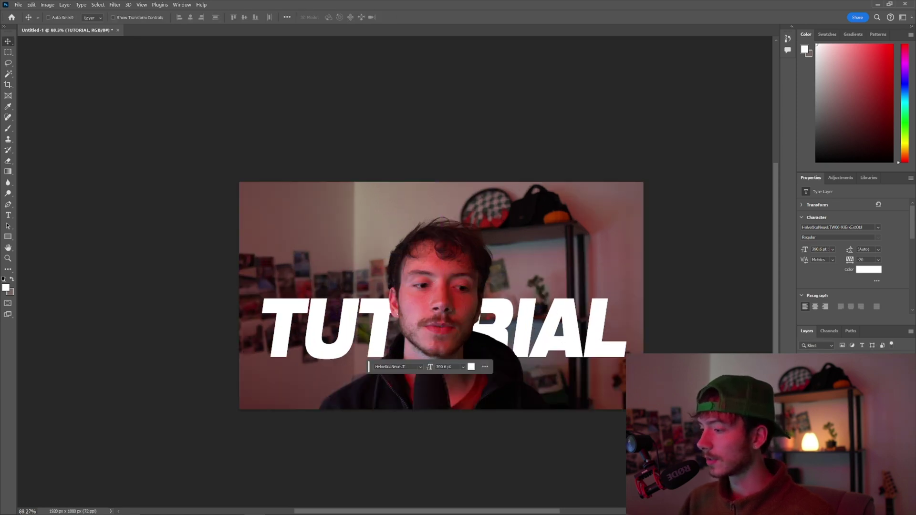
Step: Add a drop shadow effect to the cut-out person layer and set the shadow colour to turquoise
left_click(842, 380)
double_click(839, 369)
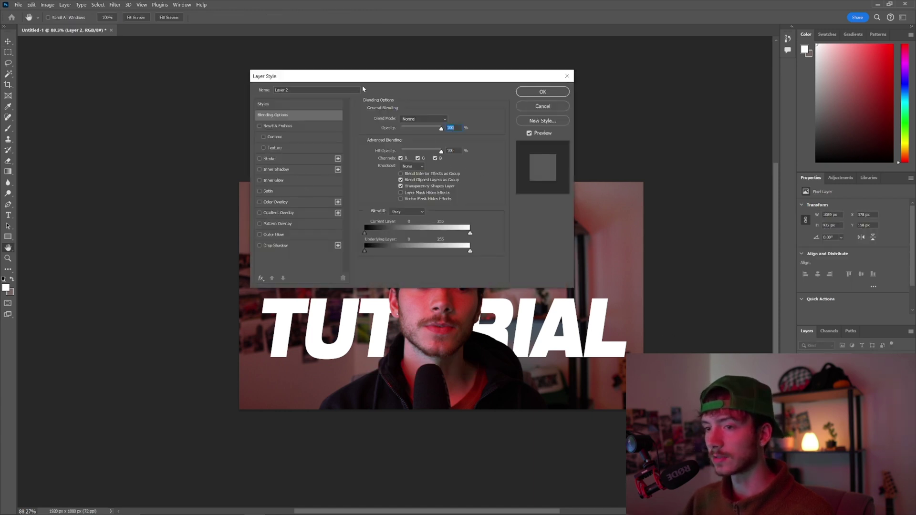
left_click_drag(374, 77, 669, 62)
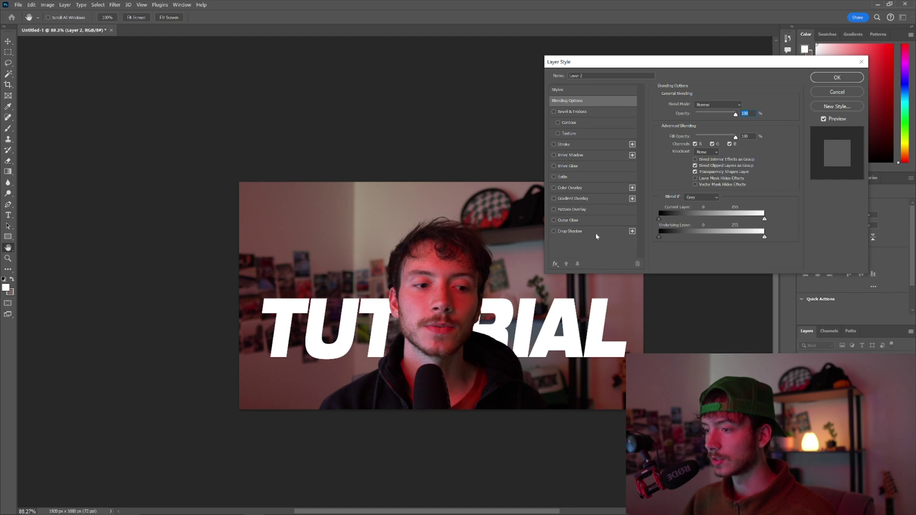
left_click(595, 233)
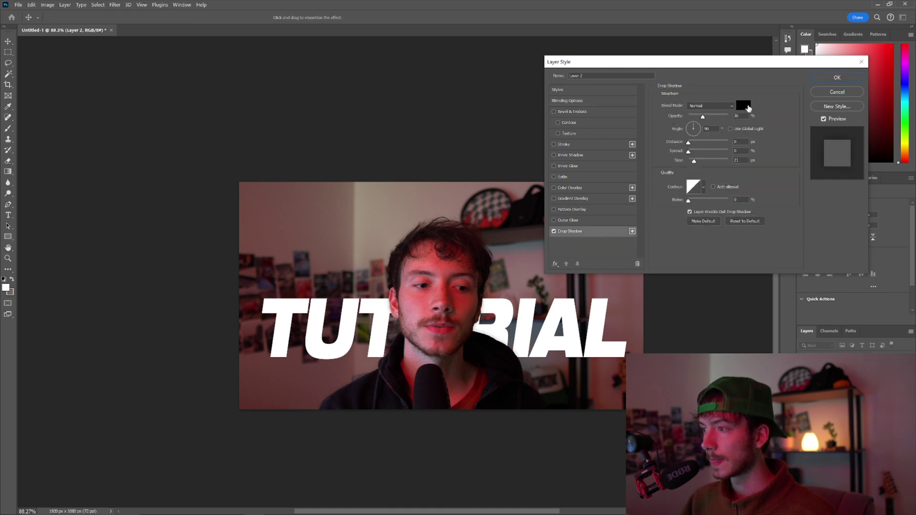
left_click(746, 106)
left_click_drag(354, 116, 278, 79)
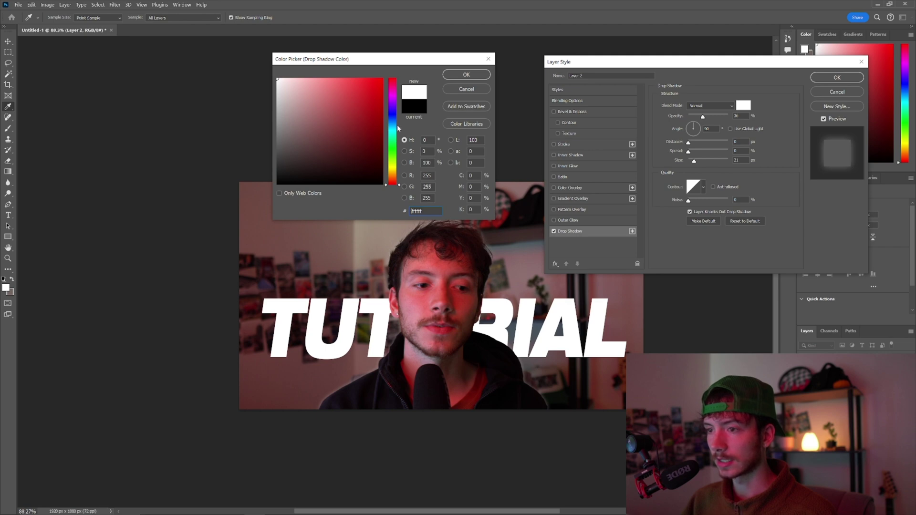
mouse_move(390, 150)
left_mouse_down()
mouse_move(379, 125)
mouse_move(384, 93)
mouse_move(397, 105)
left_mouse_up()
key("Return")
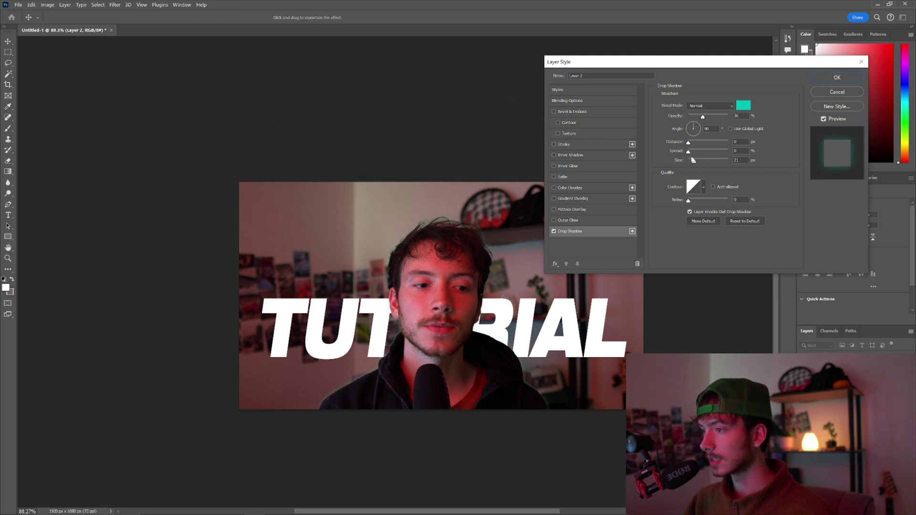
Step: Set the turquoise shadow's size to 250 px, keep its distance at 0 px, increase its opacity and apply the effect
left_click_drag(693, 160, 719, 161)
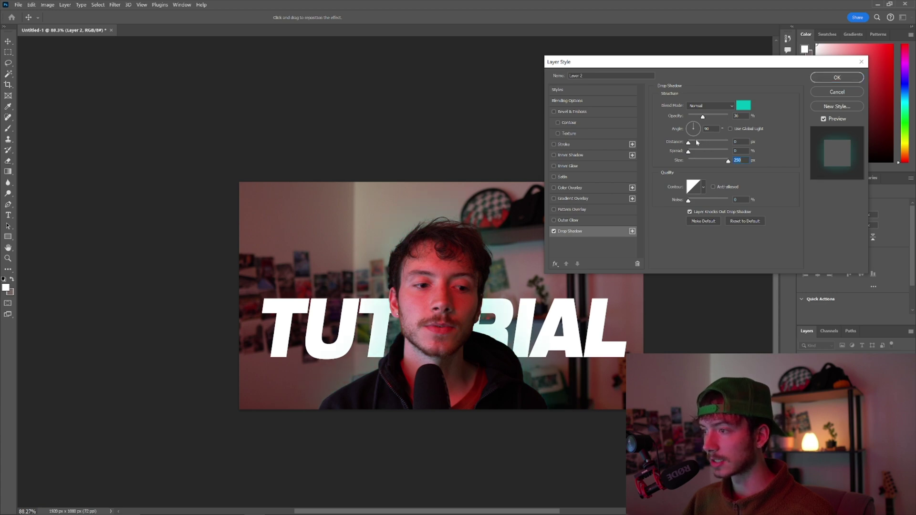
left_click(688, 143)
left_click_drag(702, 116, 720, 115)
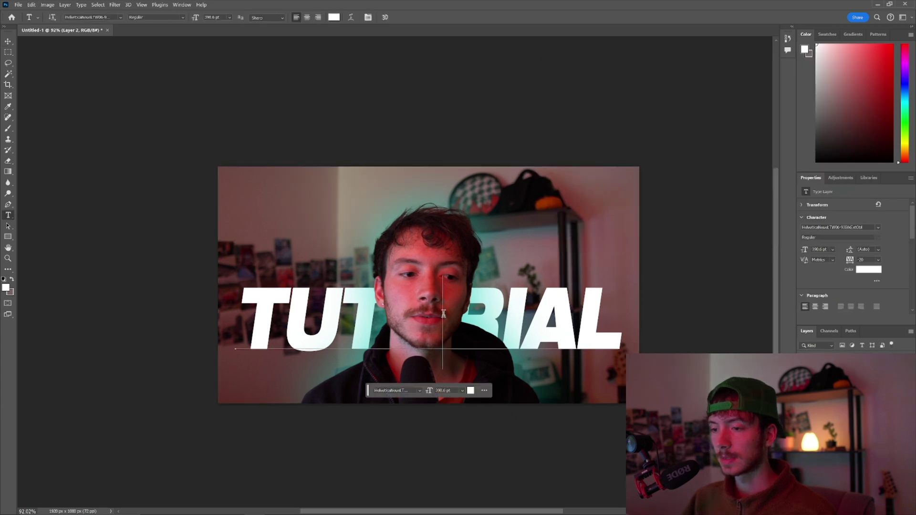
Step: Replace the TUTORIAL text with EFFECT and enlarge it to nearly the full image width
double_click(443, 314)
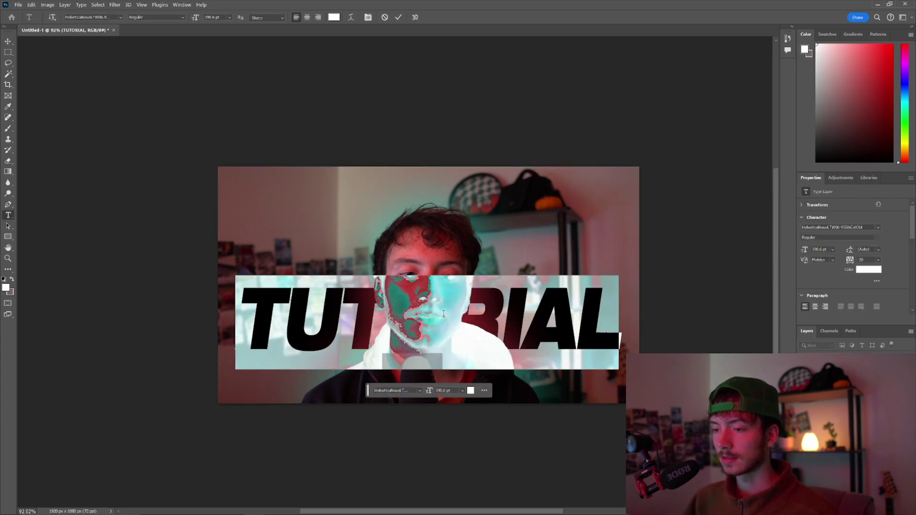
type("EEF")
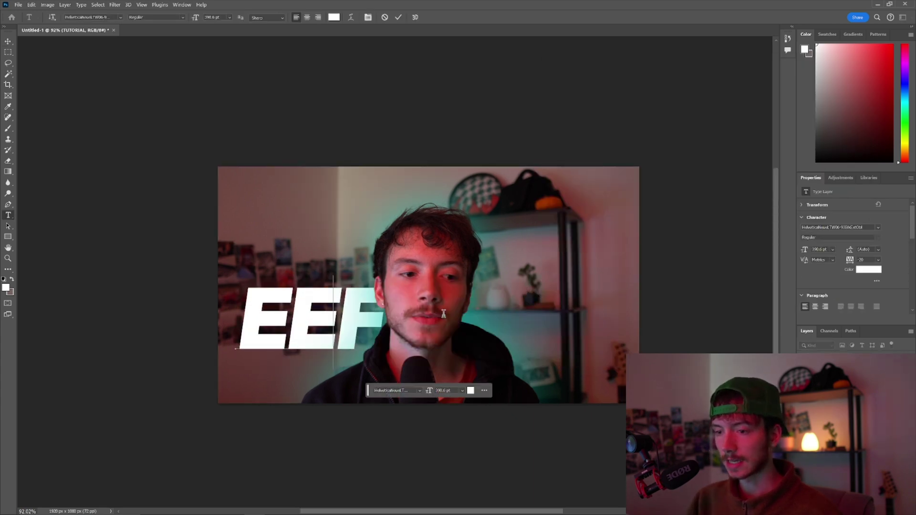
key("BackSpace")
key("BackSpace")
type("FFECT")
Step: Duplicate the EFFECT line directly above the original and change the copy to read TEXT
key("ctrl+j")
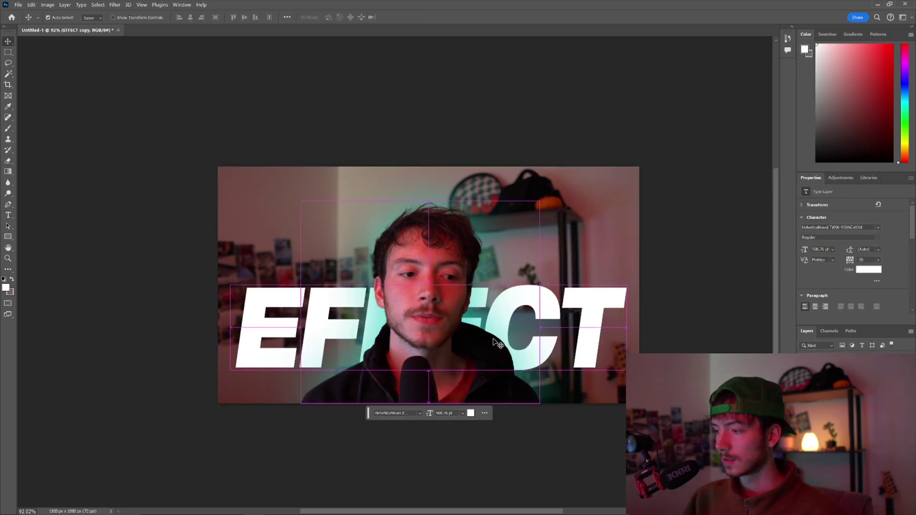
left_click_drag(458, 358, 458, 256)
key("t")
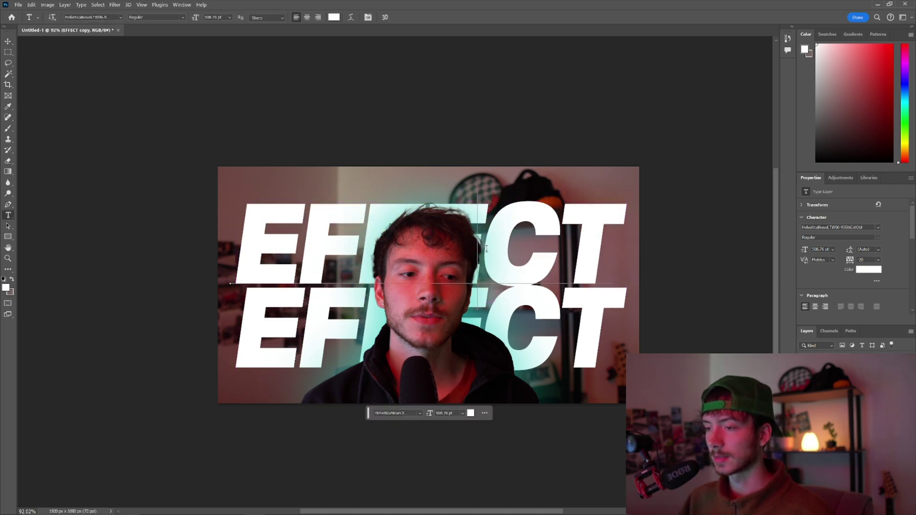
double_click(486, 249)
type("tEXT")
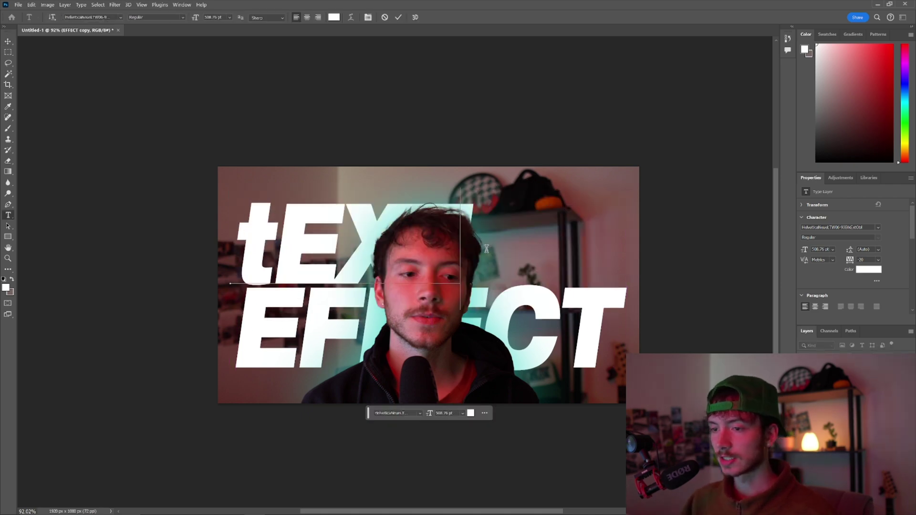
key("BackSpace")
key("BackSpace")
key("BackSpace")
key("BackSpace")
type("TEXT")
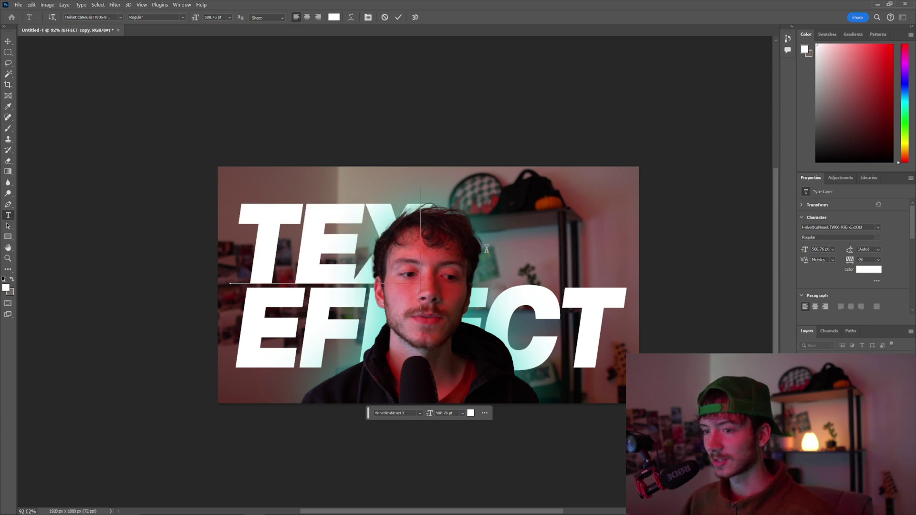
key("ctrl+Return")
Step: Move the TEXT line so that it roughly lines up with the left edge of EFFECT below it
key("v")
left_click_drag(391, 240, 462, 245)
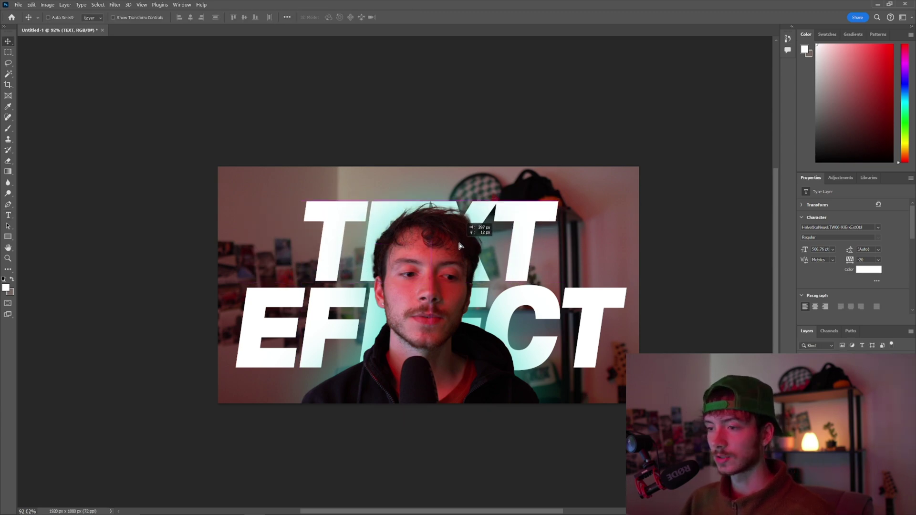
left_click_drag(459, 246, 395, 248)
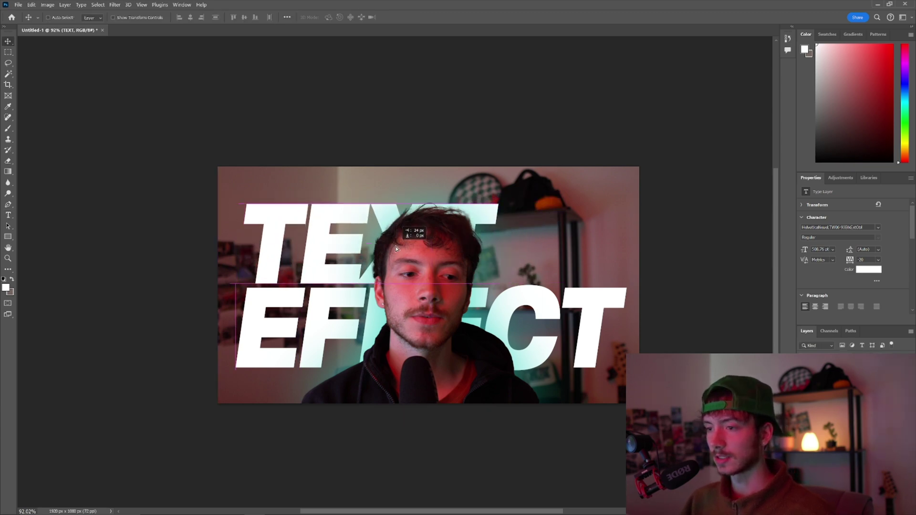
Step: Examine the cut-out edge of the person's hair where it overlaps the TEXT line
key("z")
left_click_drag(466, 206, 481, 191)
left_click_drag(457, 231, 449, 235)
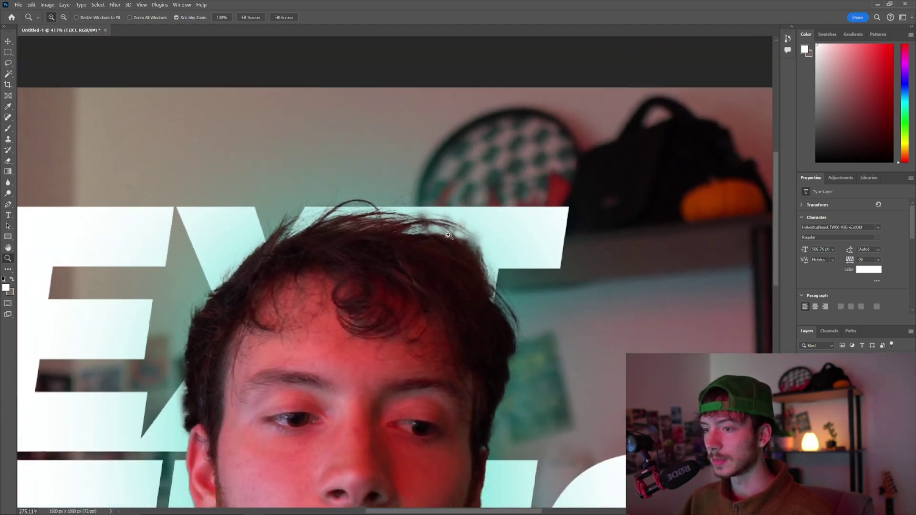
key("ctrl+0")
key("v")
left_click_drag(383, 265, 469, 182)
key("ctrl+space")
key("ctrl+space")
scroll(470, 181, "down", 6)
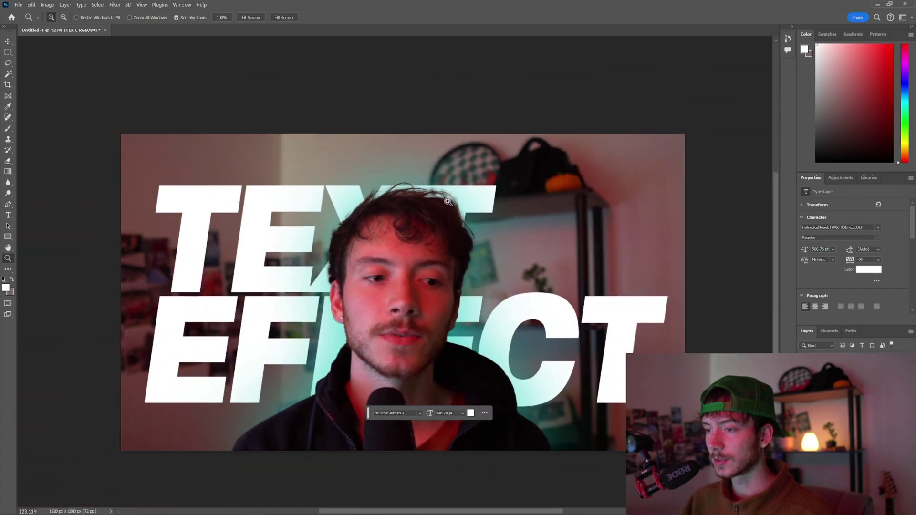
scroll(461, 179, "up", 1)
scroll(460, 179, "up", 5)
scroll(460, 179, "down", 1)
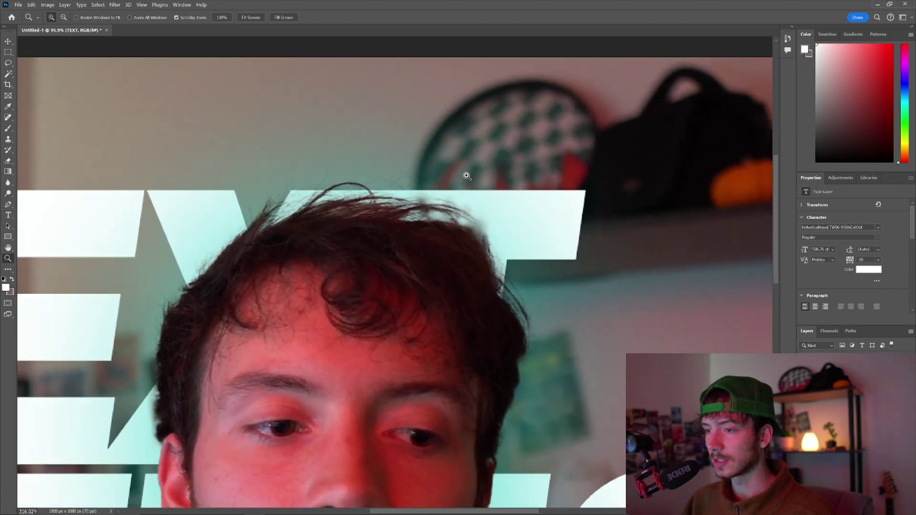
scroll(461, 180, "up", 1)
Step: Add a layer mask to the cut-out person layer and ready the Brush tool with black on the mask
key("v")
left_click(823, 382)
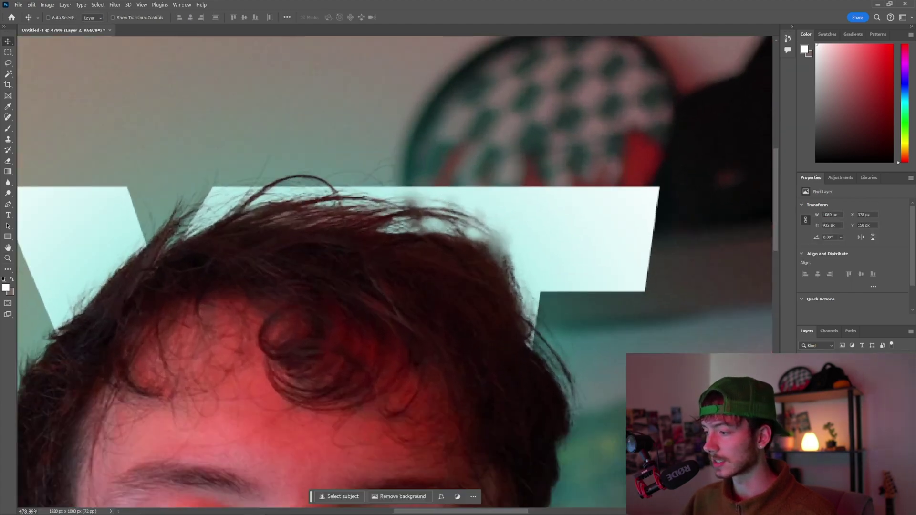
left_click(841, 382)
key("b")
right_click(420, 199)
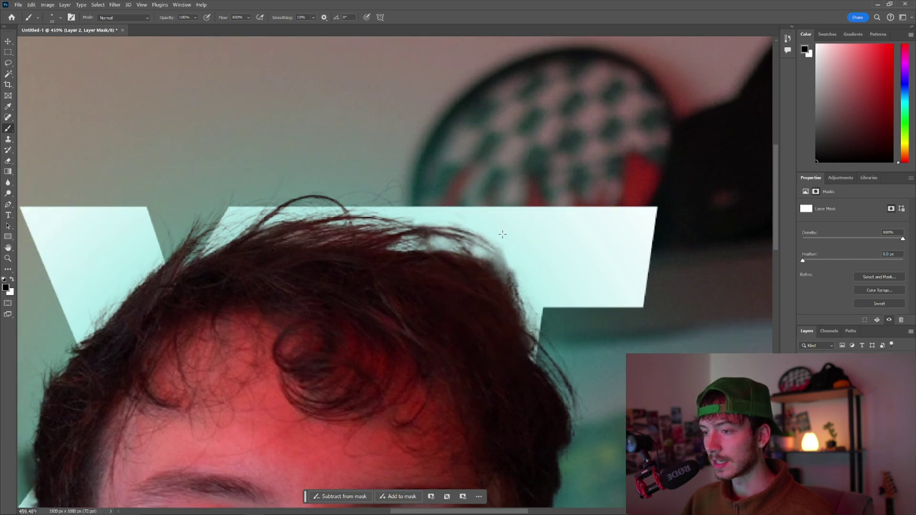
Step: Examine the whole thumbnail at reduced and larger sizes to judge how the person and text read together
key("z")
mouse_move(465, 232)
left_mouse_down()
mouse_move(425, 249)
mouse_move(459, 283)
left_mouse_up()
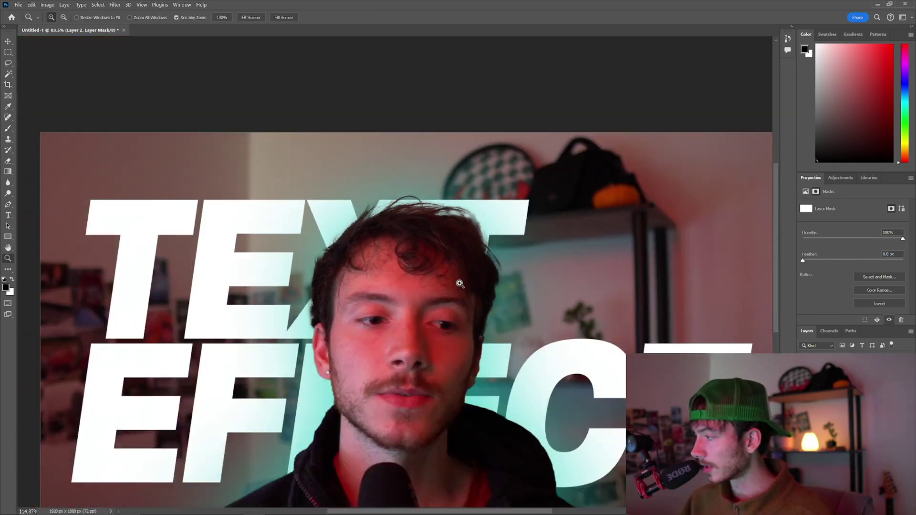
scroll(459, 283, "down", 6)
key("b")
scroll(475, 272, "up", 4)
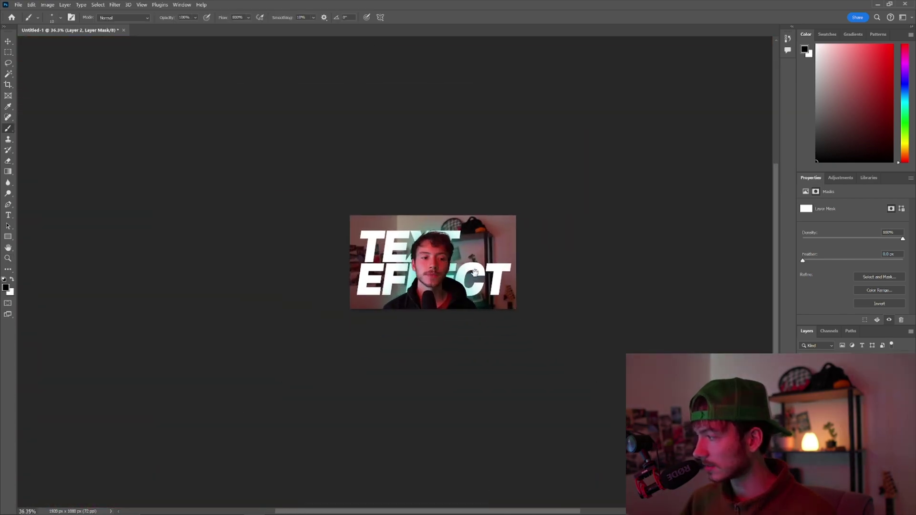
scroll(461, 260, "down", 3)
scroll(454, 260, "up", 2)
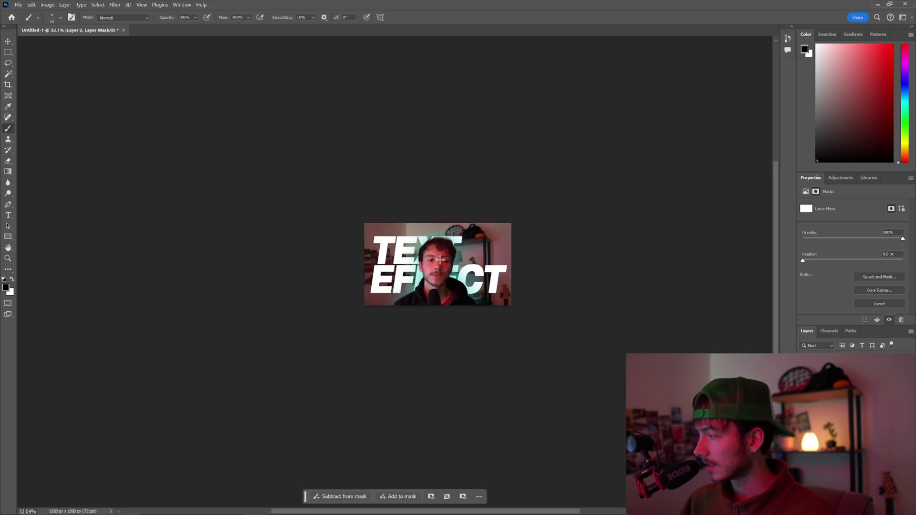
scroll(435, 275, "up", 3)
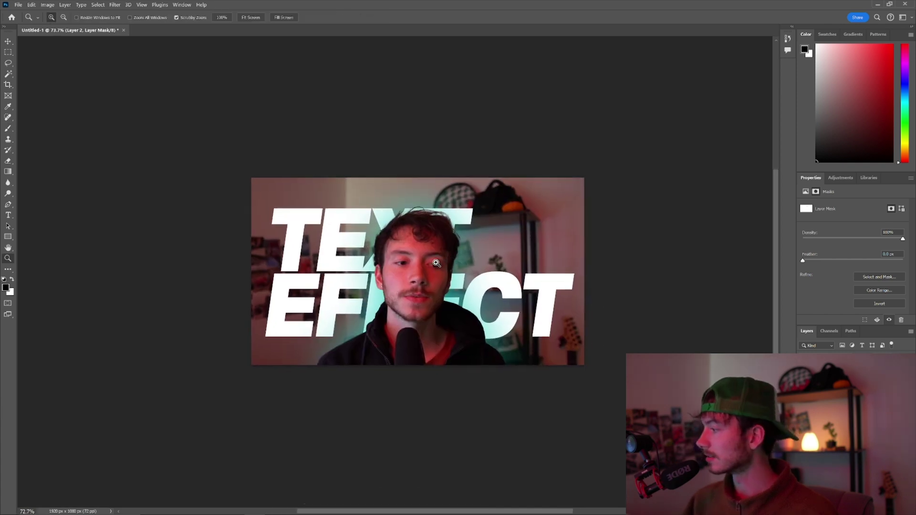
scroll(411, 256, "down", 4)
scroll(411, 256, "down", 1)
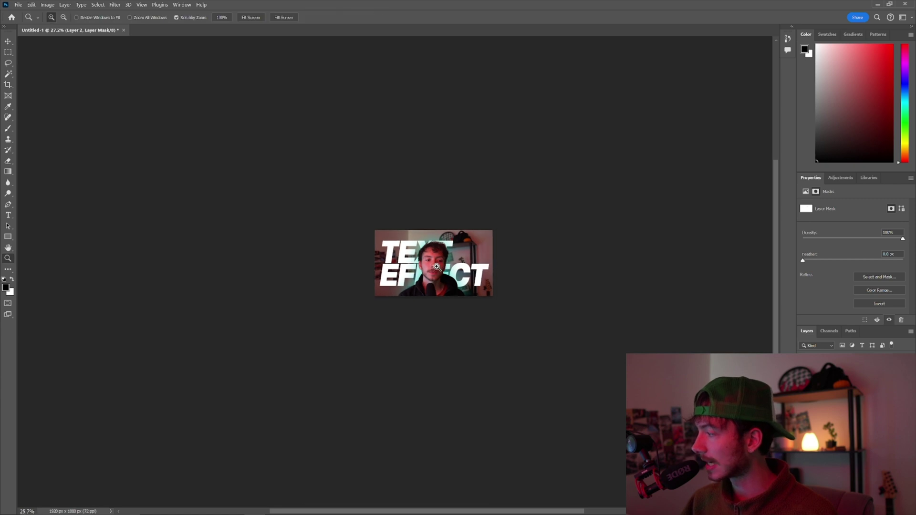
scroll(440, 267, "up", 2)
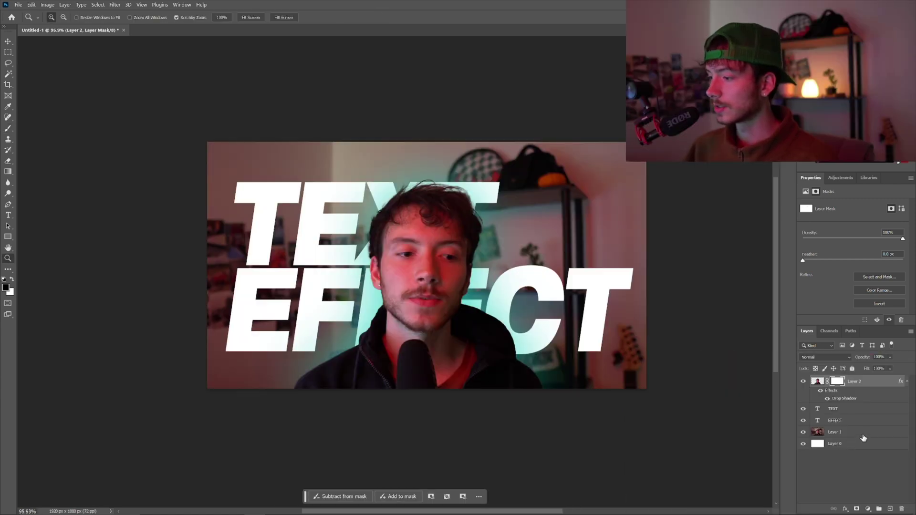
Step: Add an empty layer directly above the background photo and choose one of the Thunder_Storm brush presets for the Brush tool
left_click(862, 437)
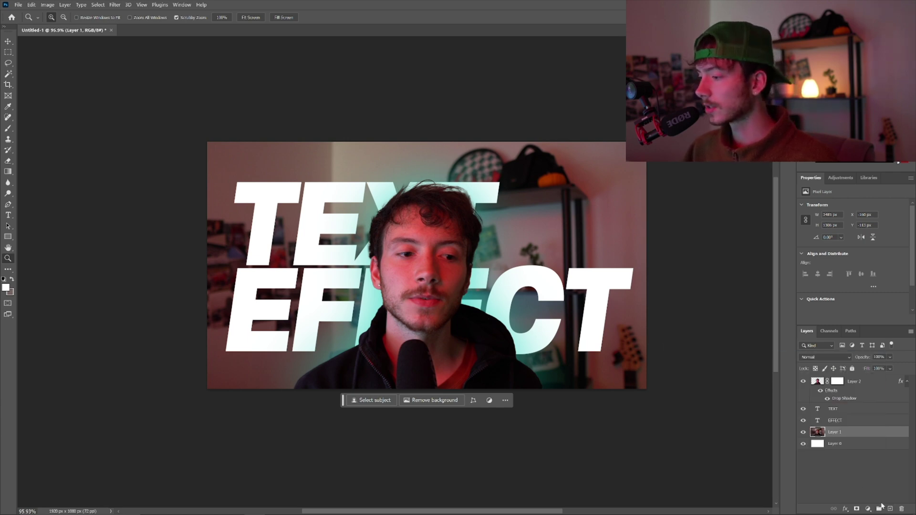
left_click(889, 509)
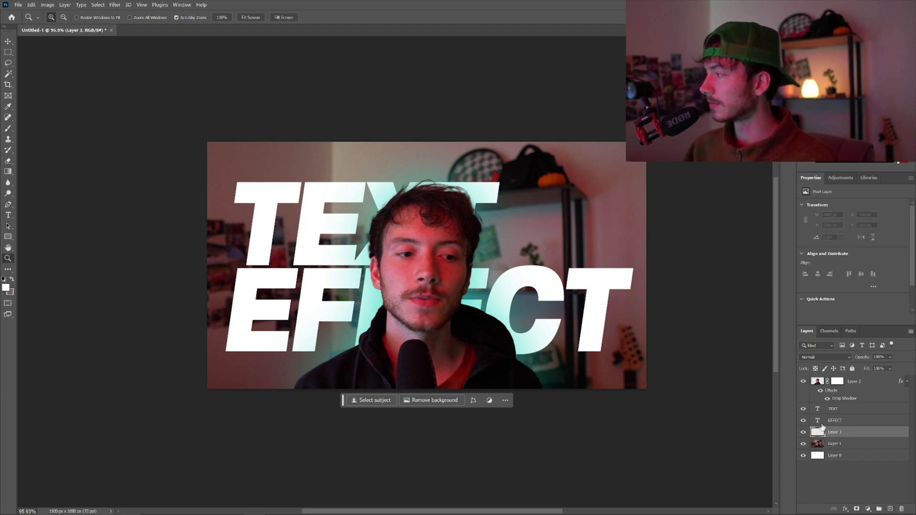
key("b")
right_click(366, 267)
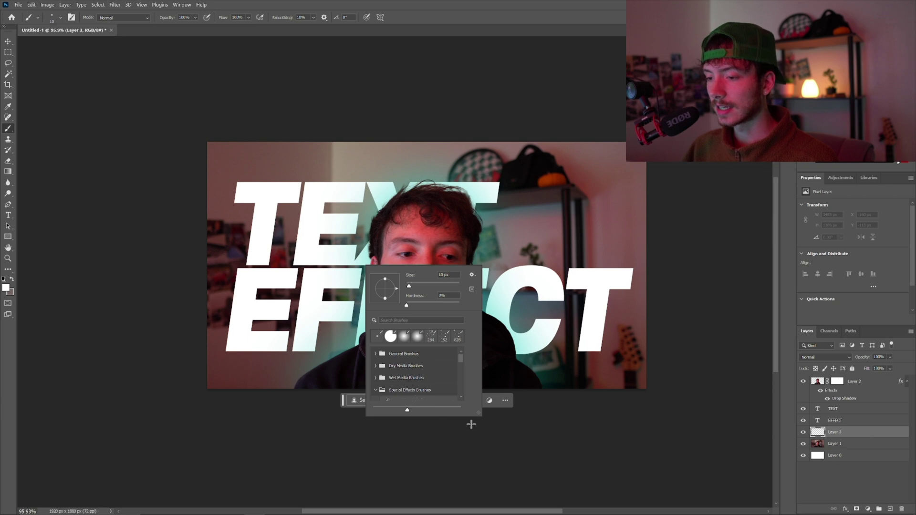
left_click_drag(478, 414, 545, 488)
scroll(417, 416, "down", 5)
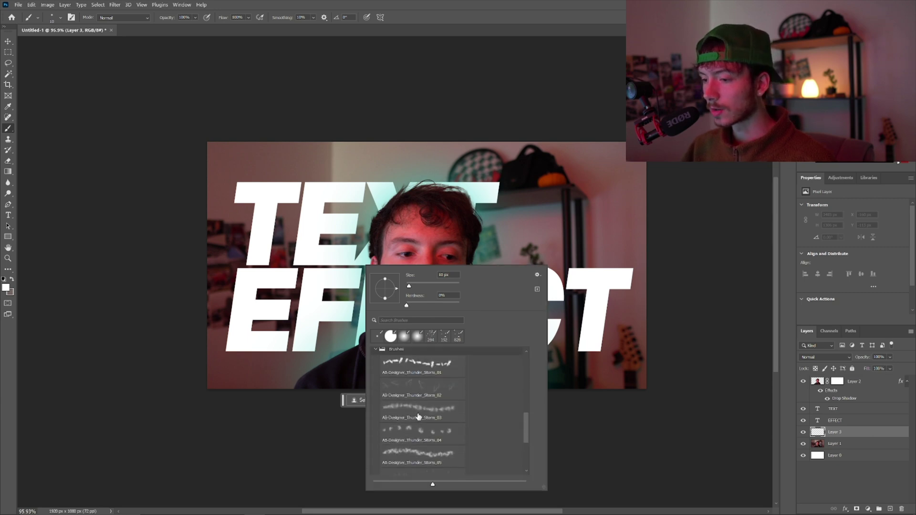
scroll(411, 428, "up", 2)
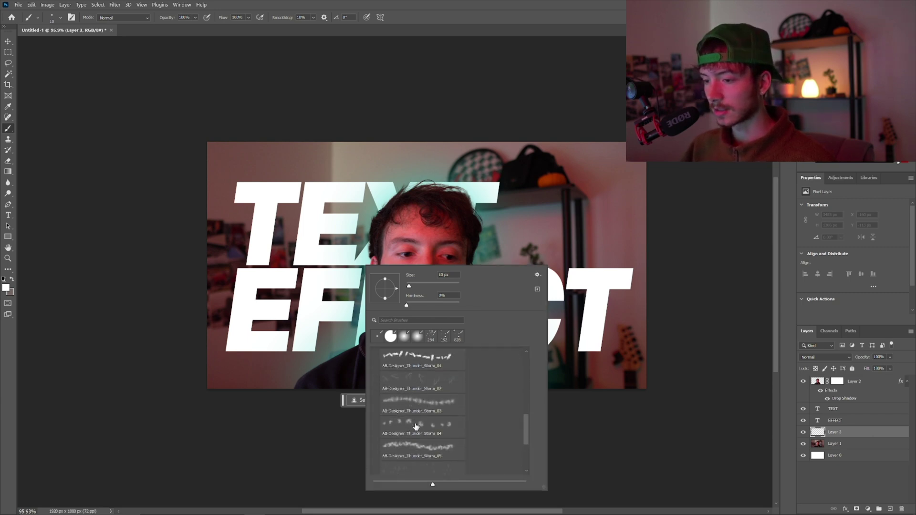
double_click(419, 392)
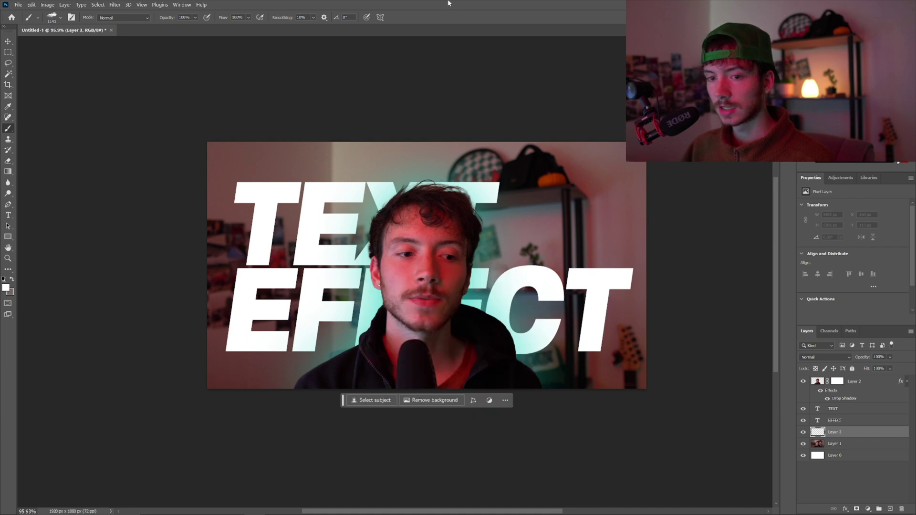
Step: Try out storm brush stamps over the start of the EFFECT line and switch to a different cloud brush preset
left_click(303, 322)
key("ctrl+z")
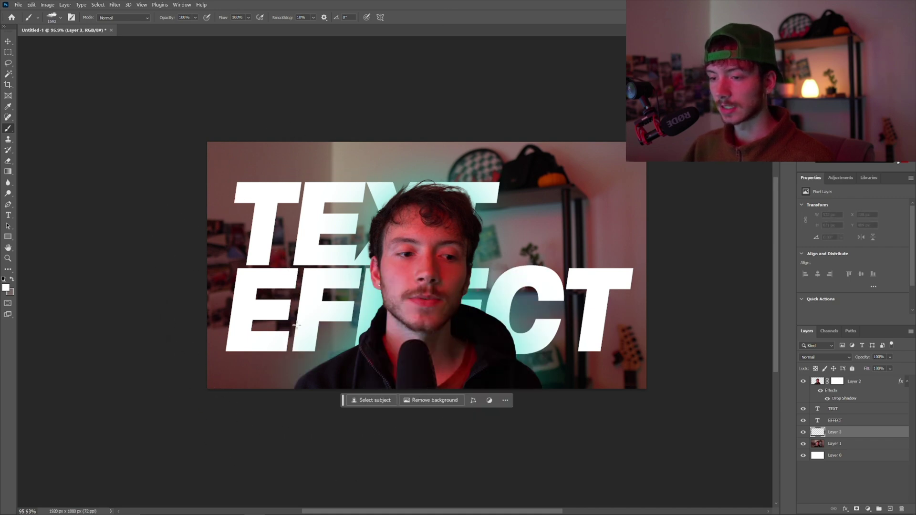
key("period")
left_click(260, 340)
key("ctrl+z")
Step: Stamp white clouds in the lower right and lower left of the thumbnail behind the text, and reduce that layer's opacity until they look faint
left_click(288, 327)
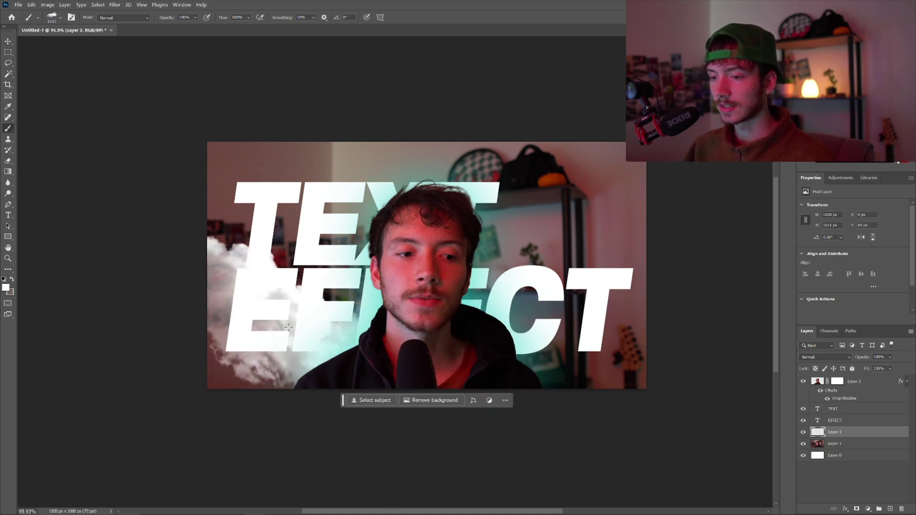
left_click(497, 323)
key("ctrl+z")
key("ctrl+z")
left_click(526, 330)
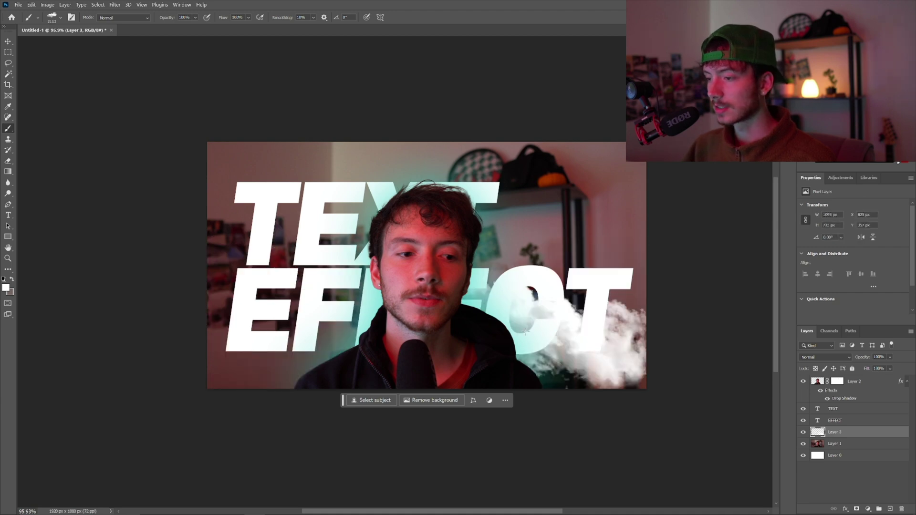
left_click(298, 330)
key("ctrl+z")
left_click(296, 332)
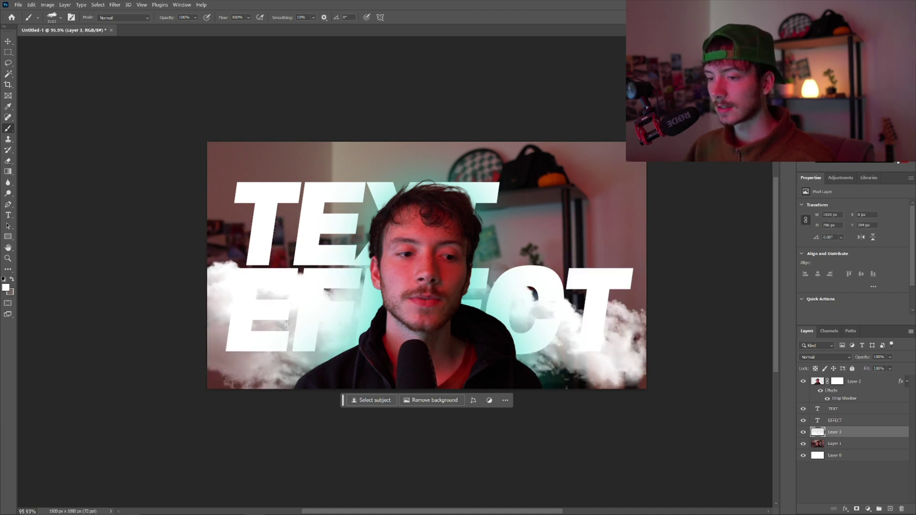
left_click(888, 358)
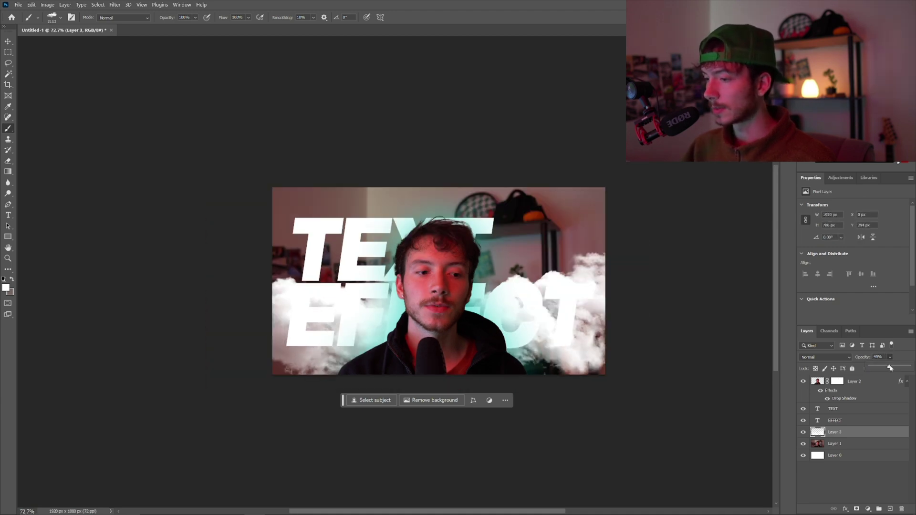
mouse_move(889, 368)
left_mouse_down()
mouse_move(877, 368)
mouse_move(886, 367)
left_mouse_up()
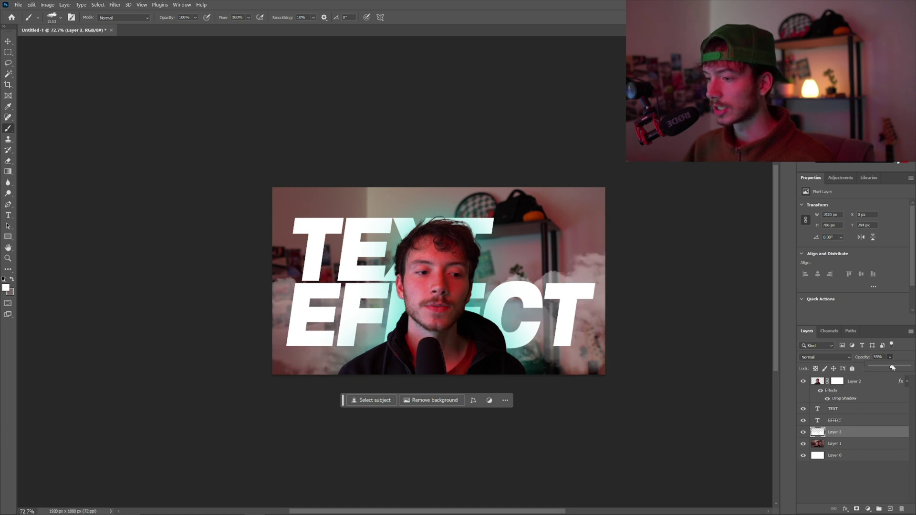
Step: Add a drop shadow to the EFFECT text layer
left_click(877, 421)
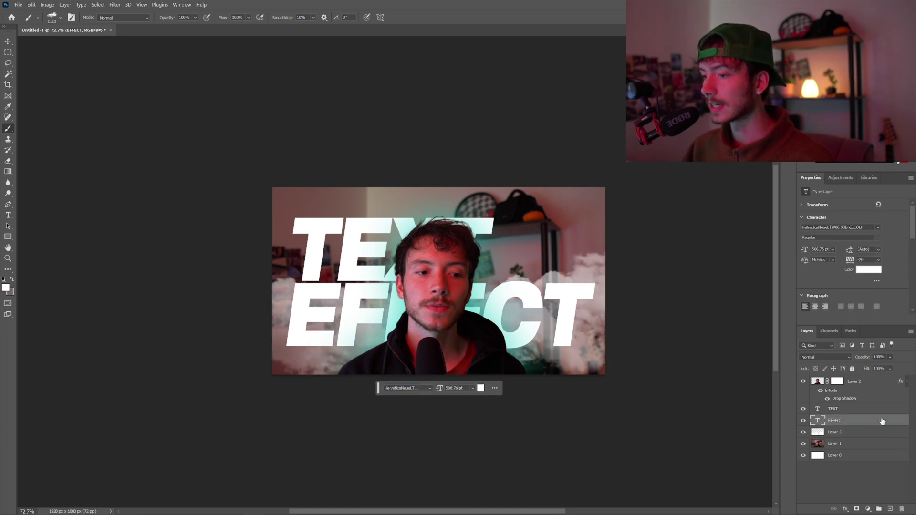
double_click(880, 421)
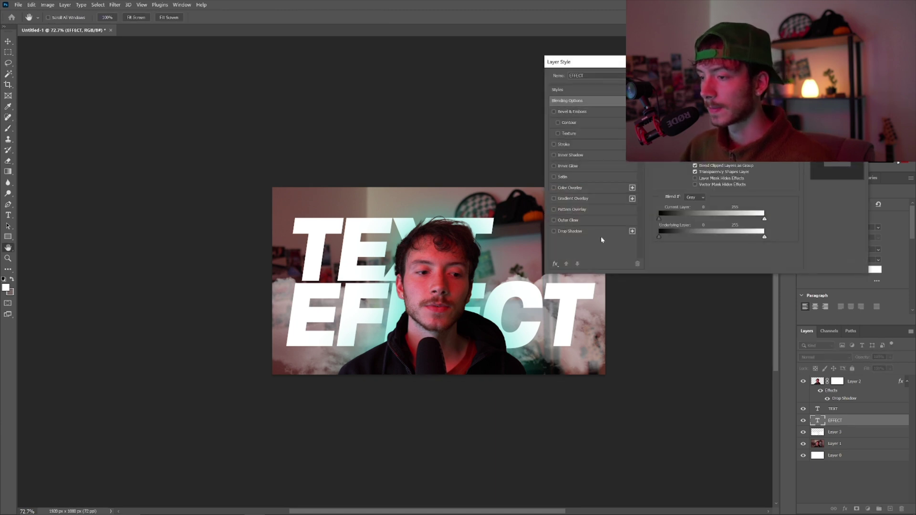
left_click(602, 234)
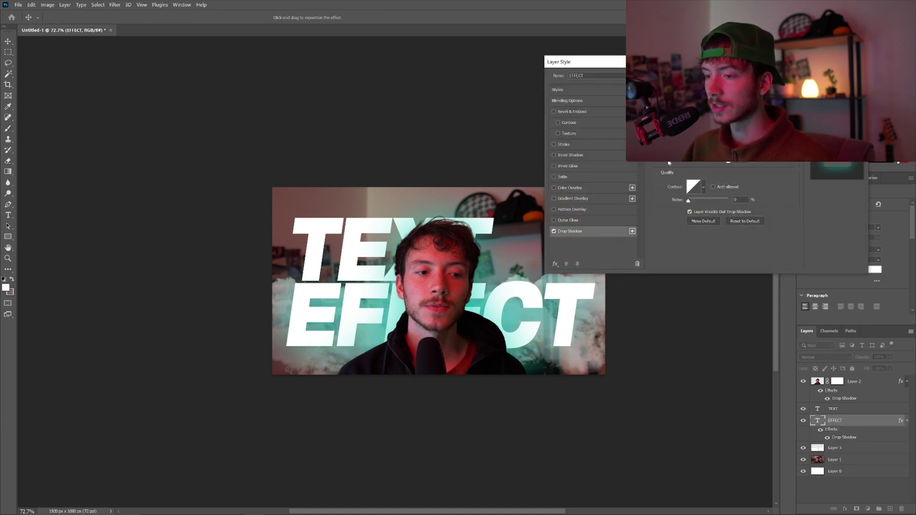
key("Return")
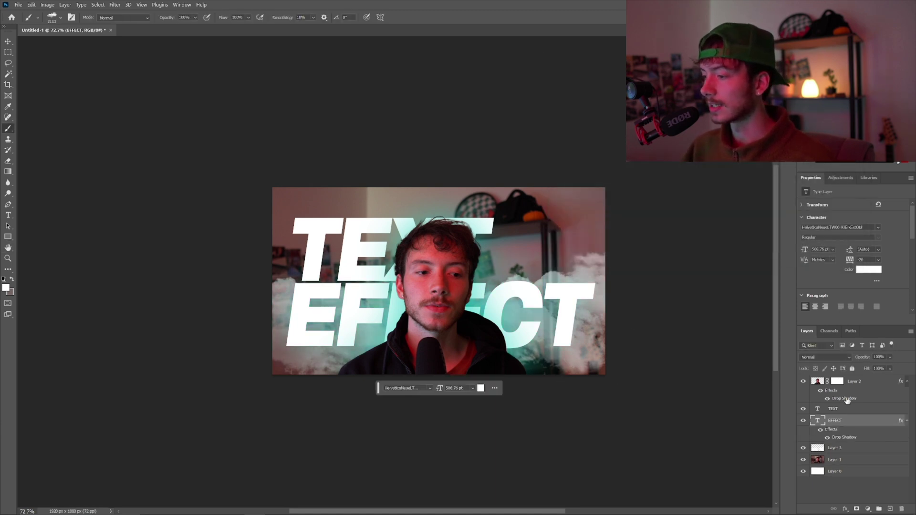
Step: Add a drop shadow in black (000000) to the TEXT layer
left_click(880, 409)
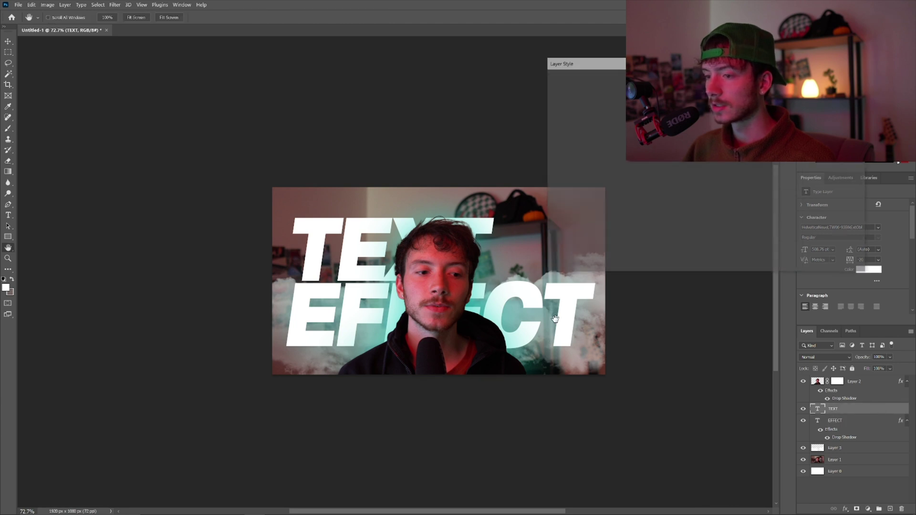
left_click(600, 231)
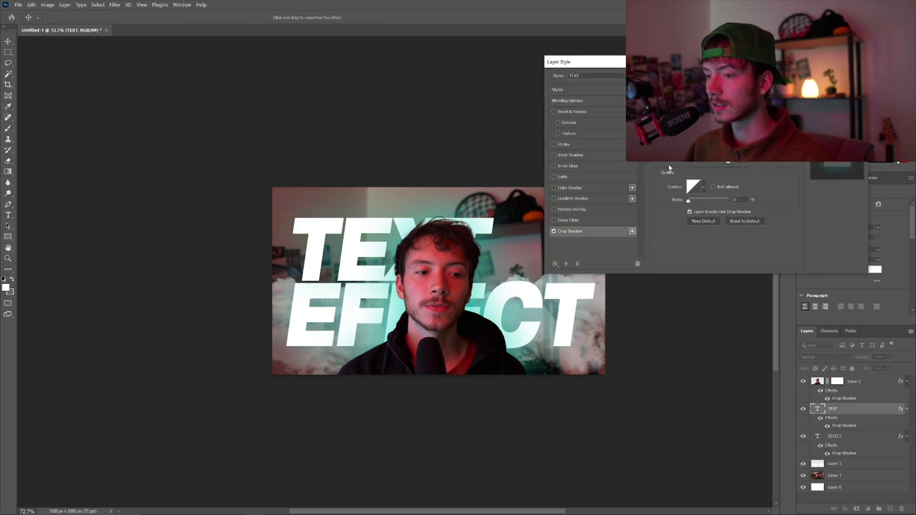
left_click(740, 106)
type("846568")
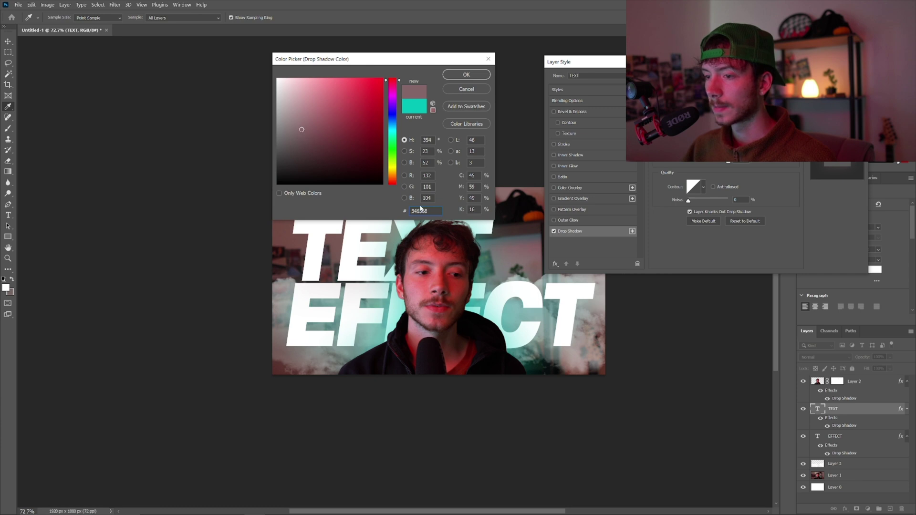
left_click(531, 215)
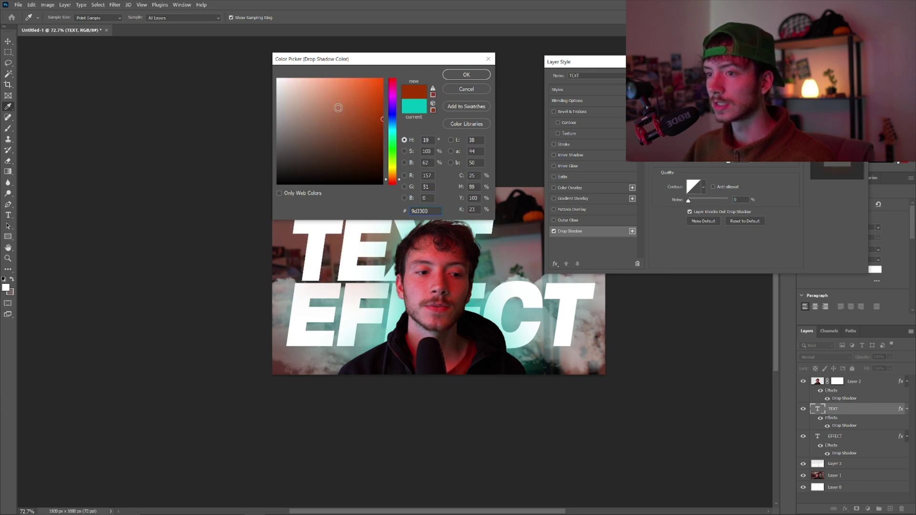
left_click_drag(338, 108, 247, 202)
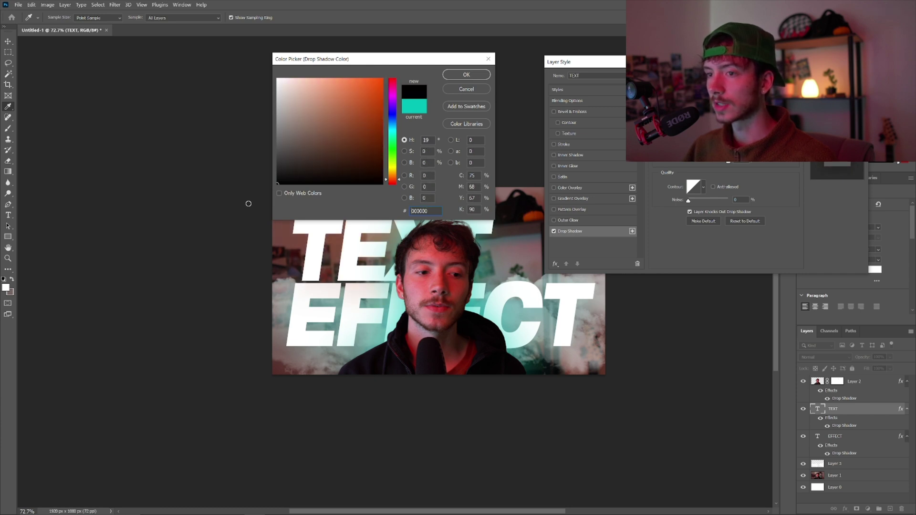
left_click(466, 74)
key("Return")
Step: Scale the TEXT line down to about 254 pt and place it directly above the first letters of EFFECT
key("ctrl+t")
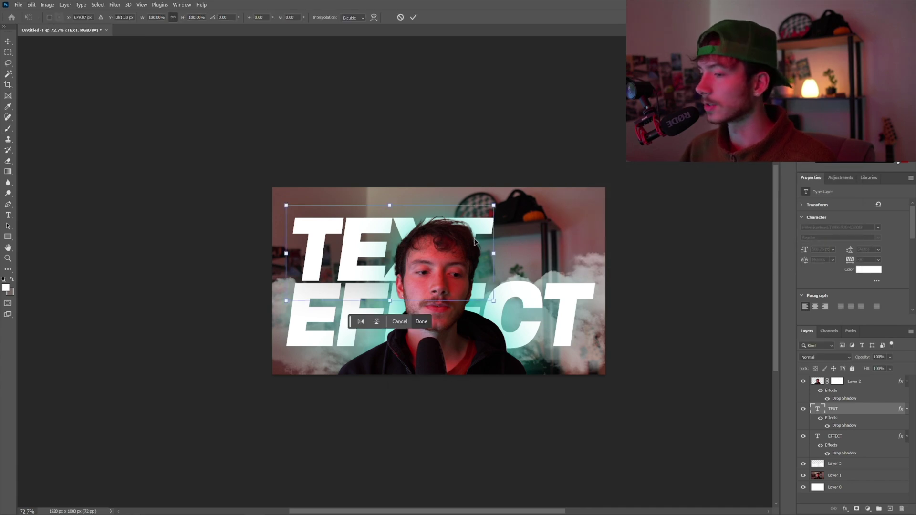
left_click_drag(495, 253, 359, 273)
key("Return")
key("Return")
Step: Enlarge the TEXT line slightly to about 272 pt, keeping it just above the start of EFFECT and beside the person's head
scroll(324, 253, "up", 3)
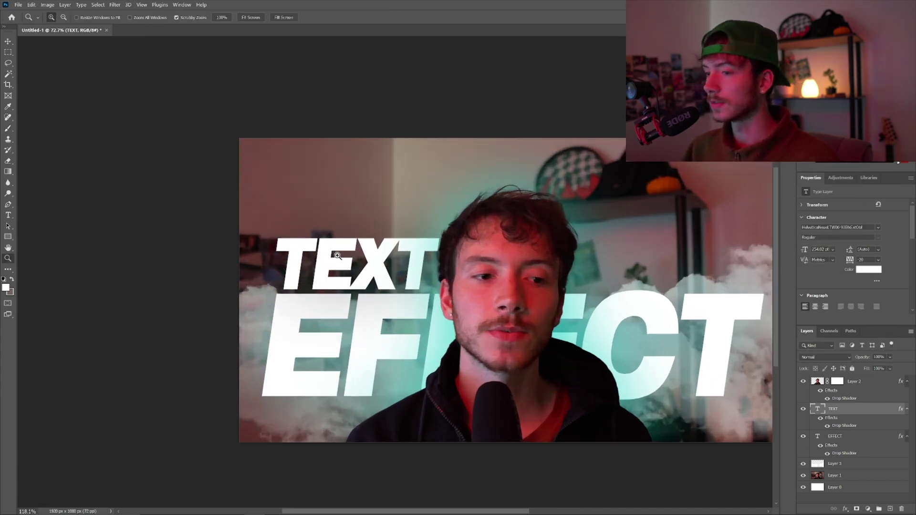
key("ctrl+t")
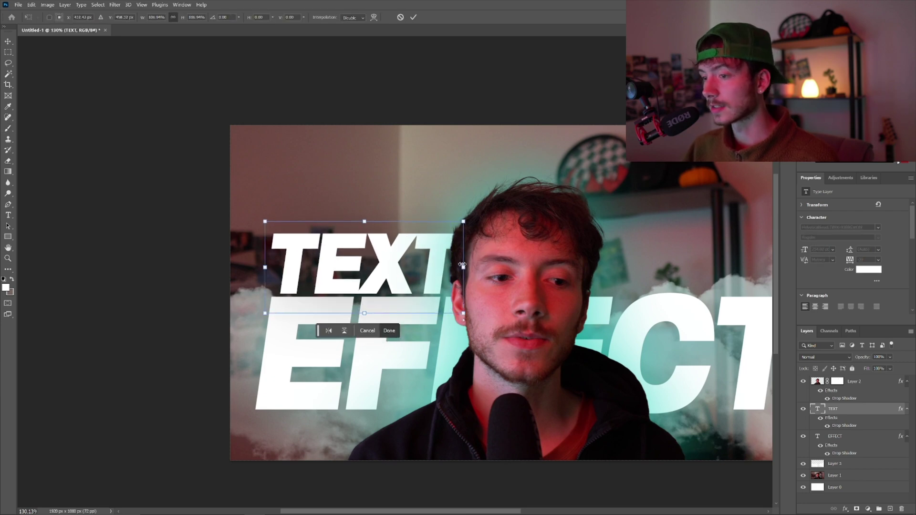
key("Return")
left_click_drag(409, 256, 415, 267)
key("z")
left_click_drag(422, 258, 466, 258)
scroll(466, 257, "up", 5)
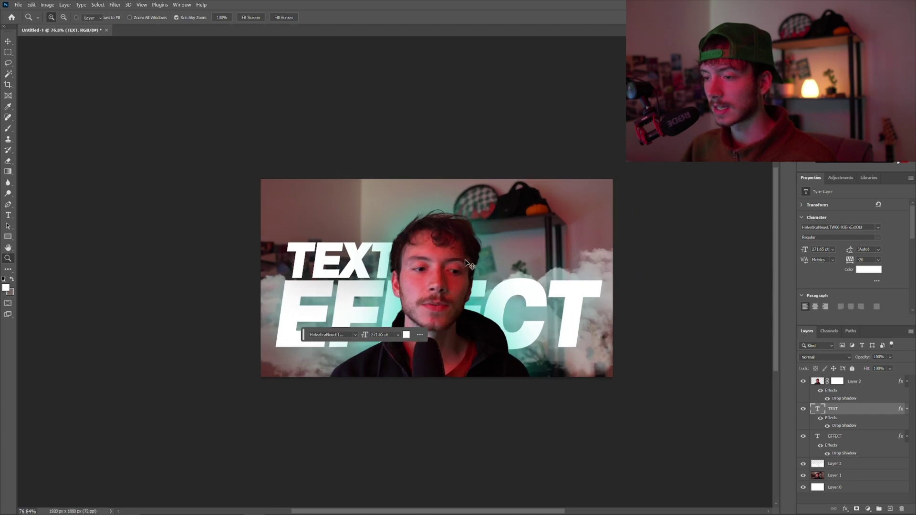
Step: Move the floating contextual bar off the lettering to the empty area above the thumbnail
key("v")
scroll(448, 292, "down", 3)
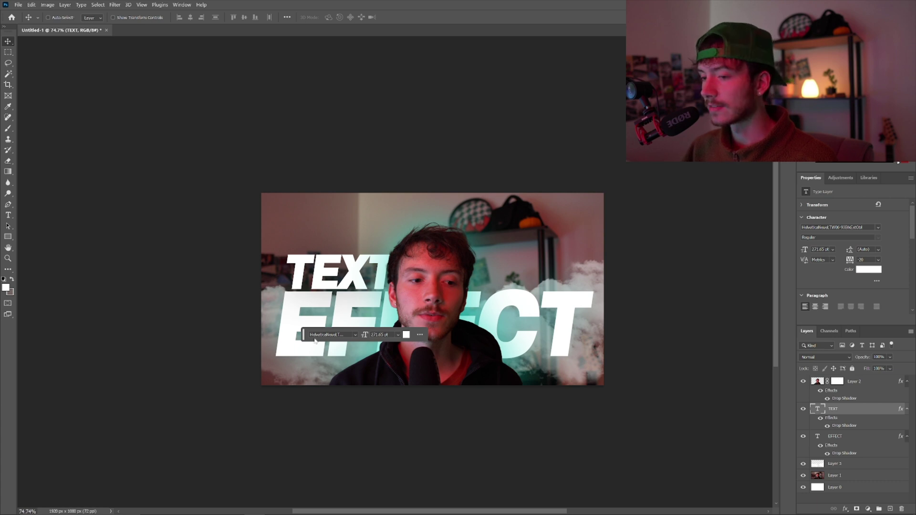
left_click_drag(305, 337, 326, 169)
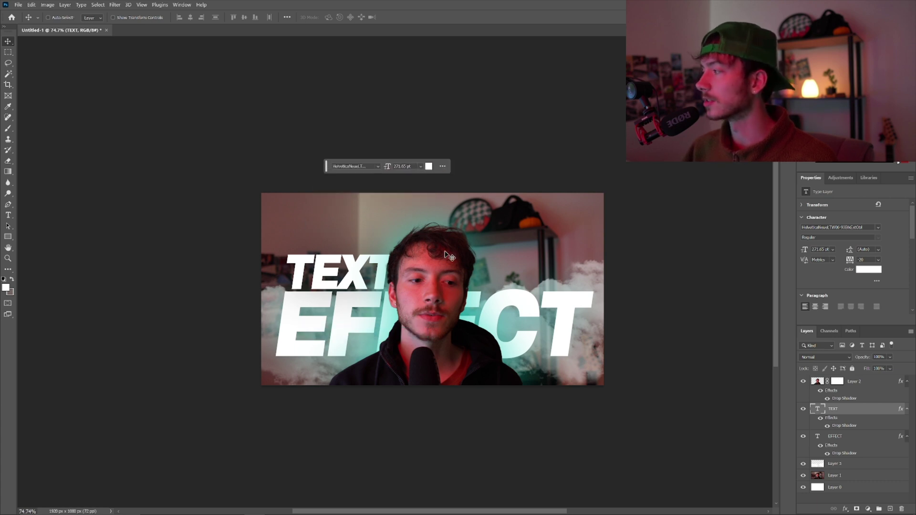